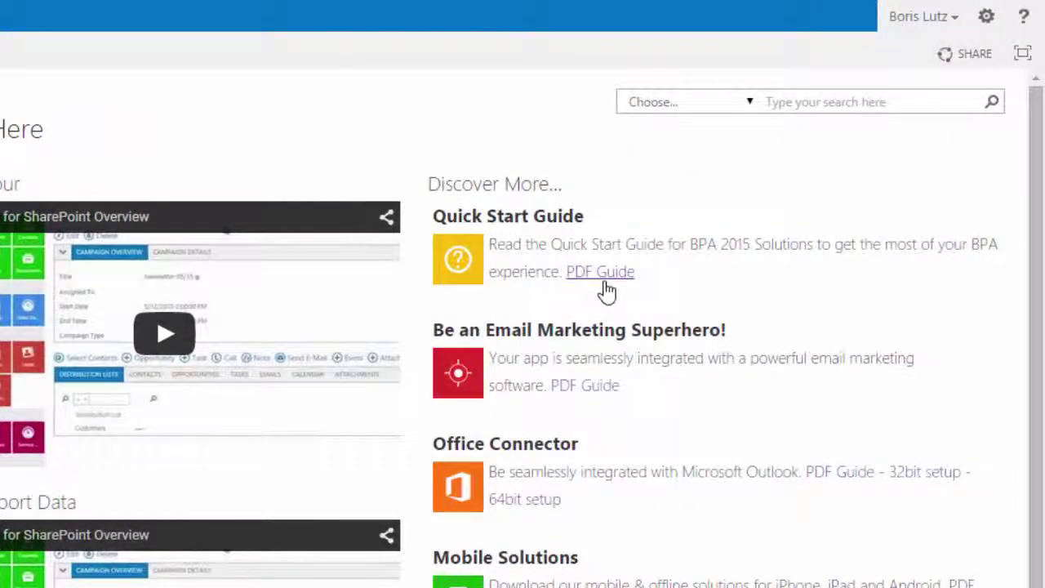
# Step: Collapse CRM and preview the Sales and Marketing shortcuts in the left navigation
pyautogui.scroll(-2, 608, 286)
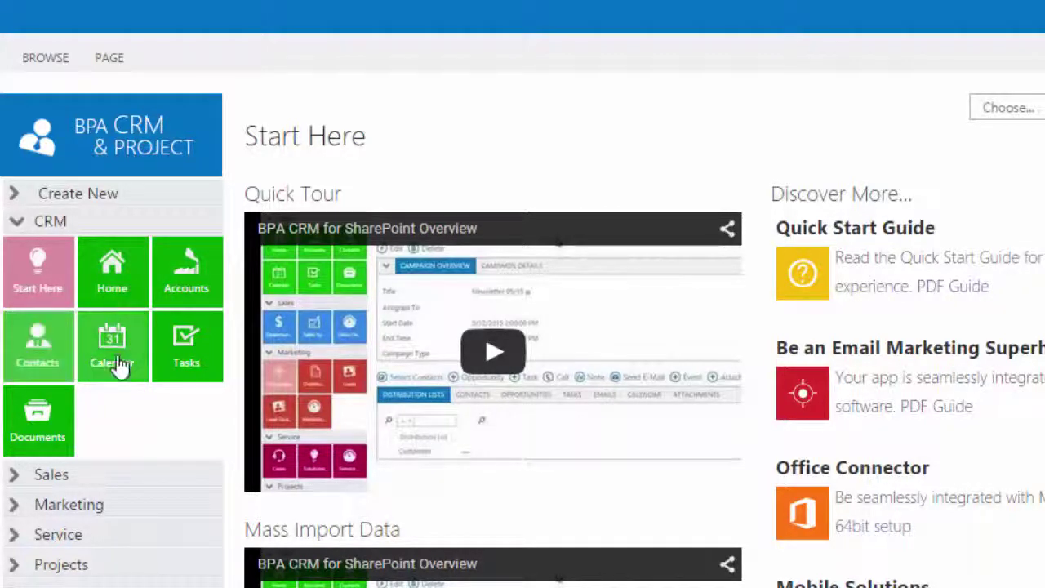
pyautogui.click(93, 226)
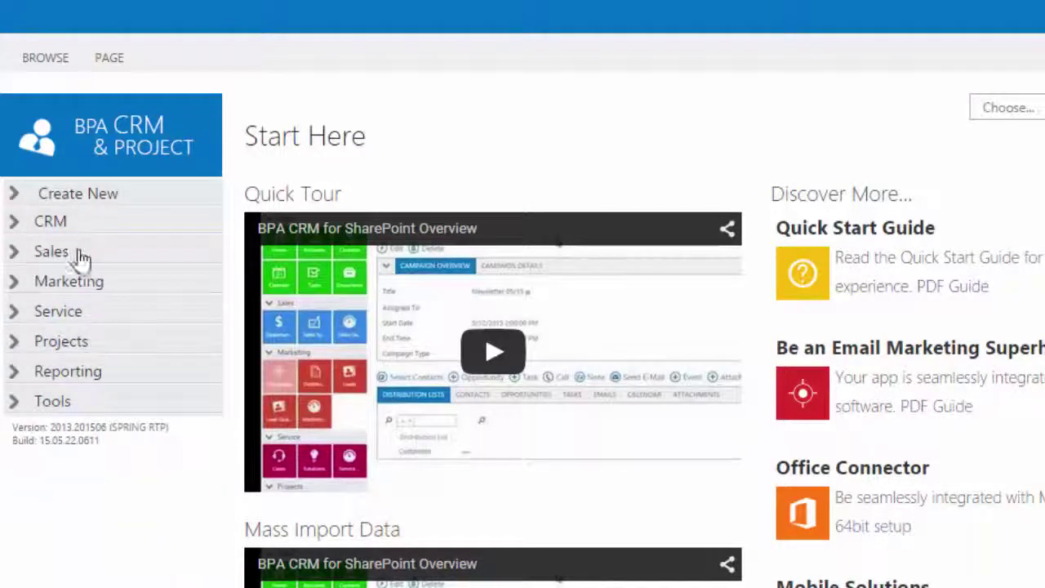
pyautogui.click(73, 252)
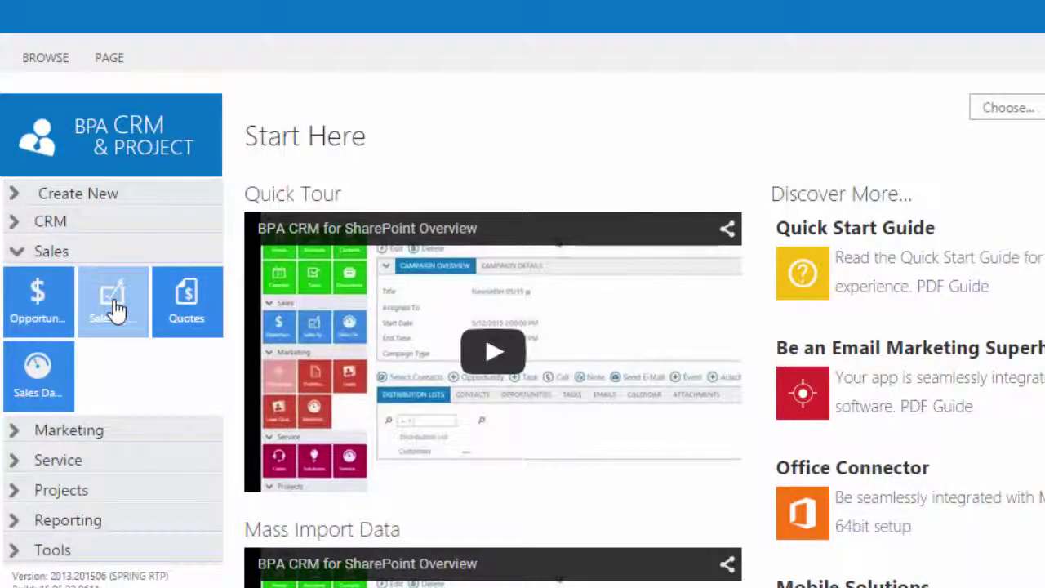
pyautogui.click(89, 254)
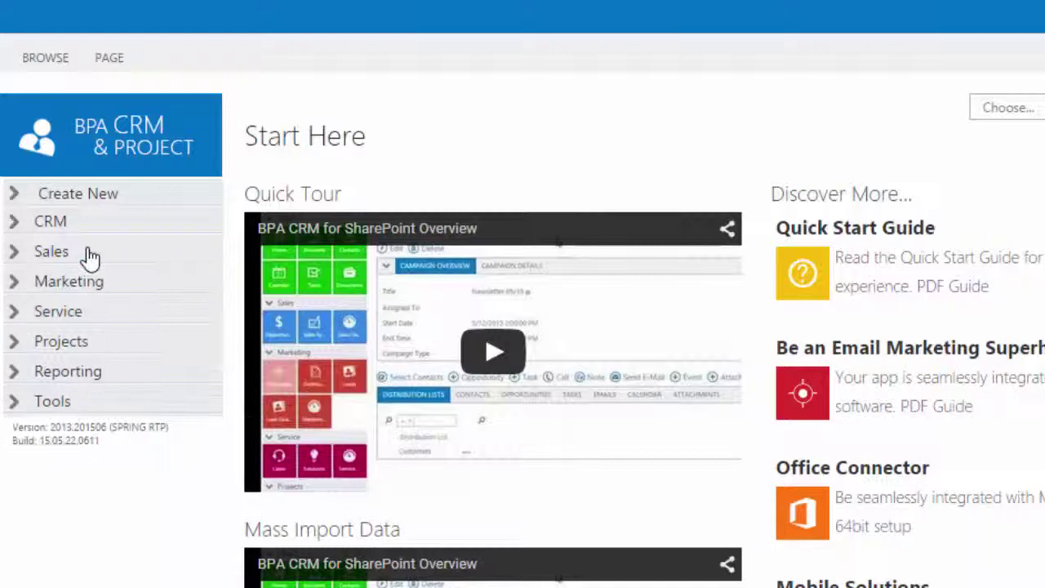
pyautogui.click(74, 282)
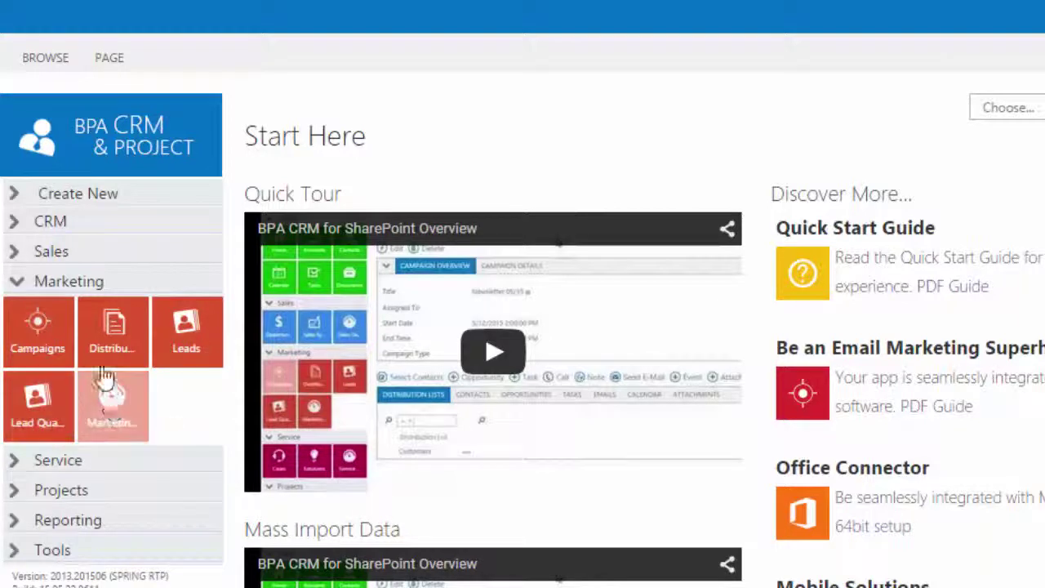
pyautogui.click(66, 286)
# Step: Preview the Service, Projects and Reporting shortcuts, leaving Tools expanded
pyautogui.click(65, 314)
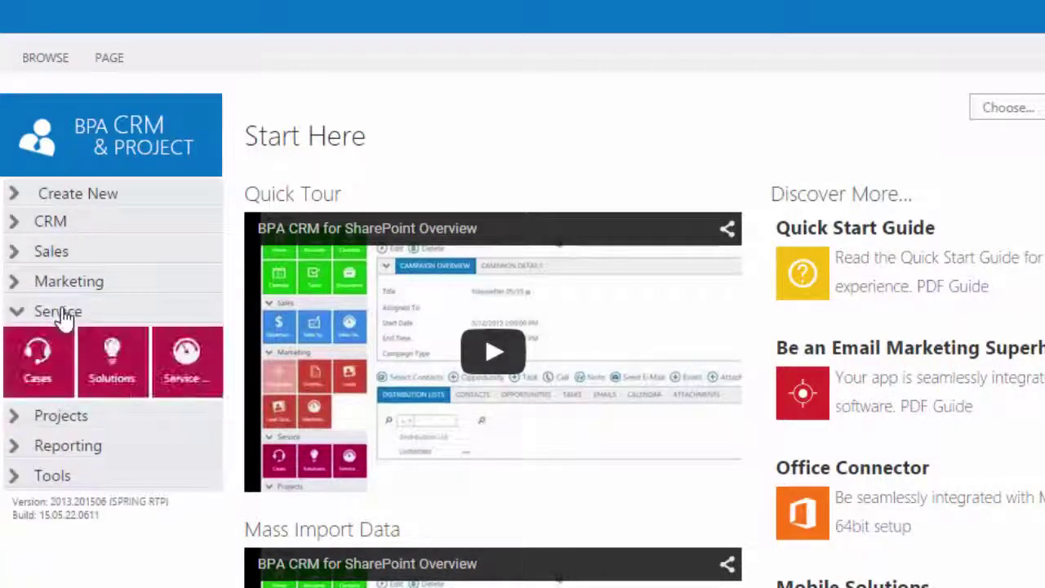
pyautogui.click(135, 320)
pyautogui.click(103, 351)
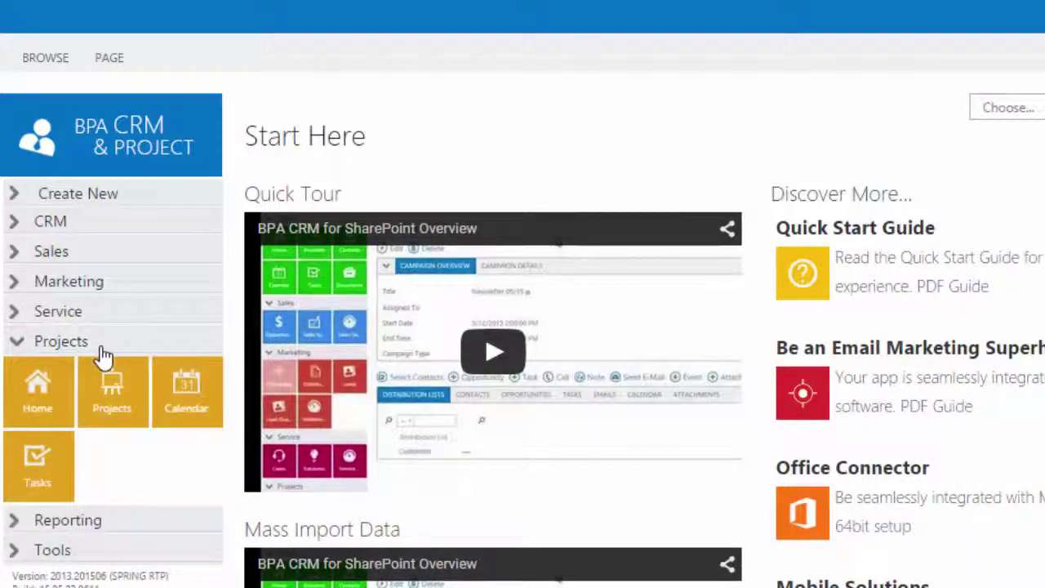
pyautogui.click(95, 355)
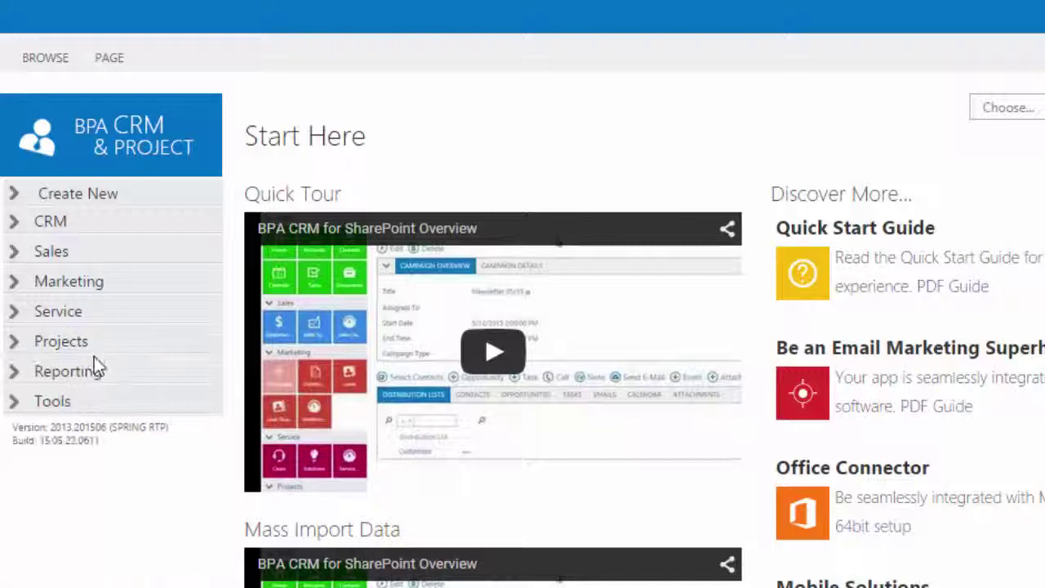
pyautogui.click(95, 370)
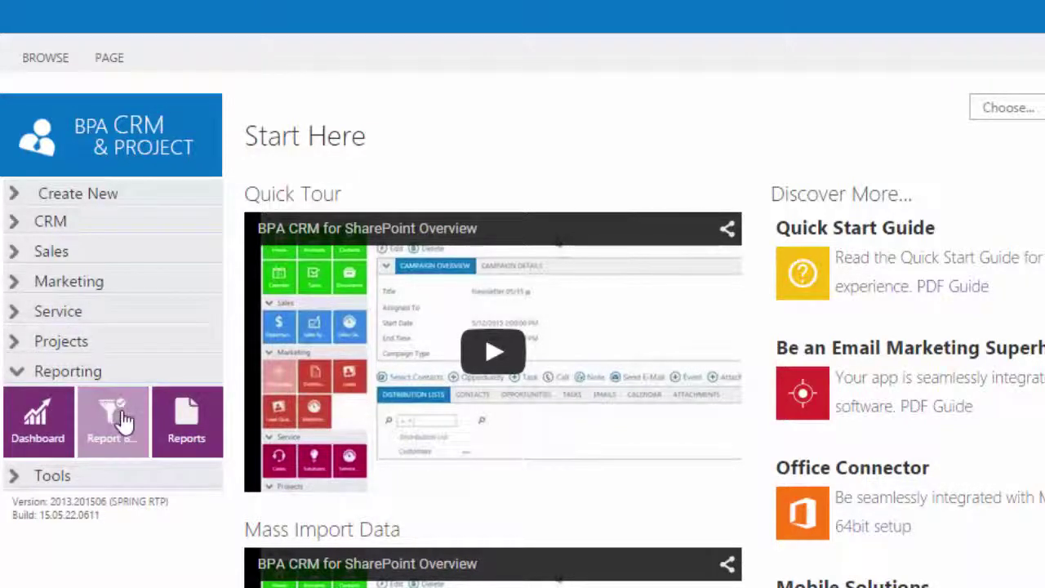
pyautogui.click(131, 378)
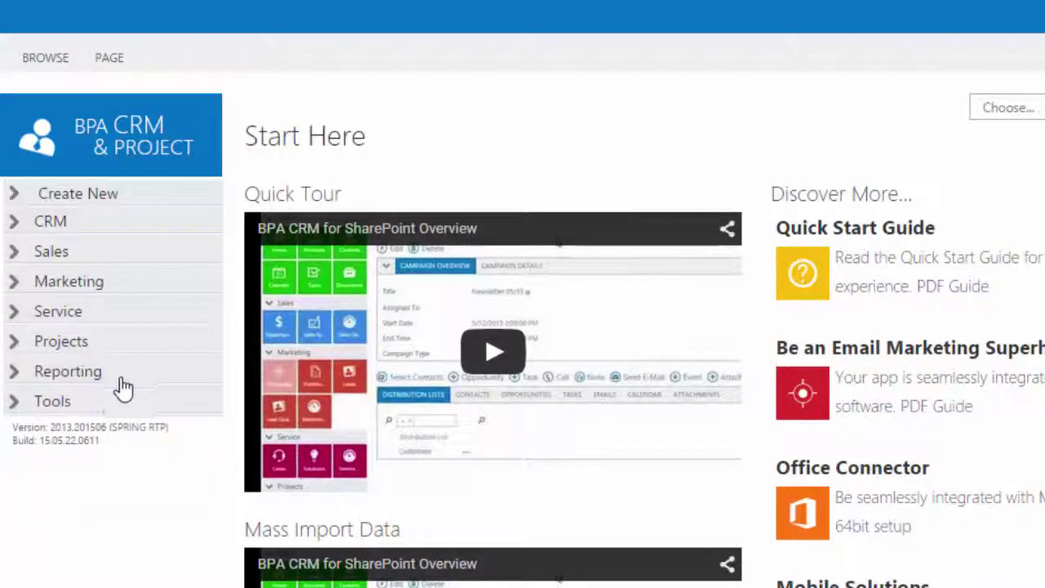
pyautogui.click(110, 400)
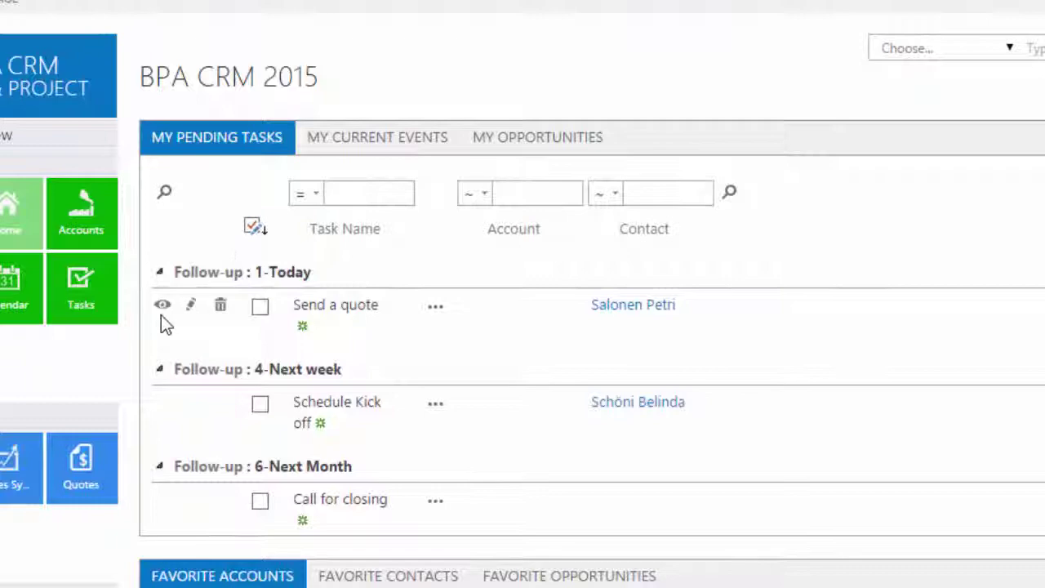
# Step: Preview the Send a quote task details and scroll down the home page
pyautogui.click(161, 309)
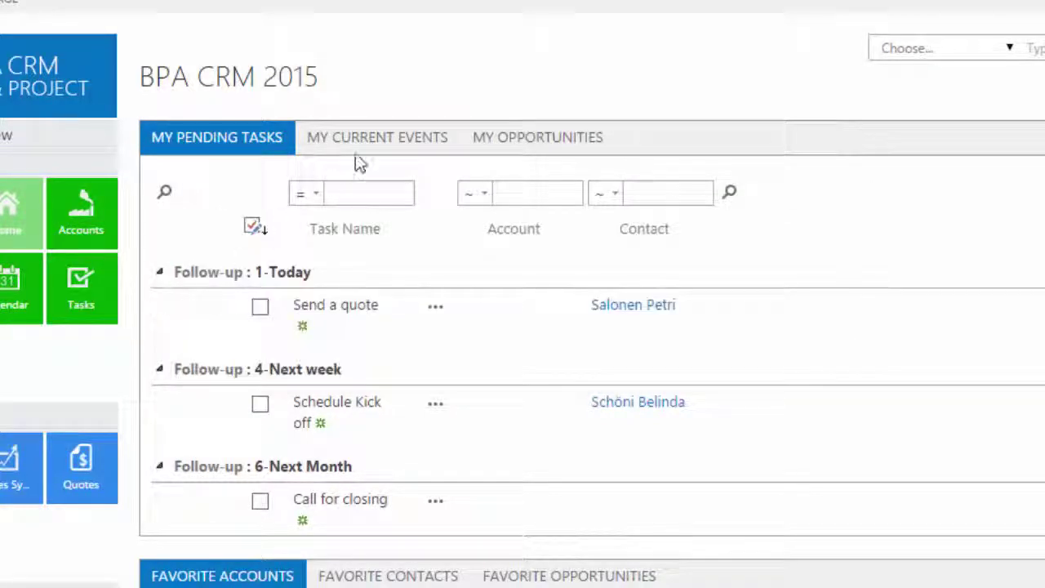
pyautogui.scroll(-1, 409, 485)
pyautogui.scroll(-1, 368, 490)
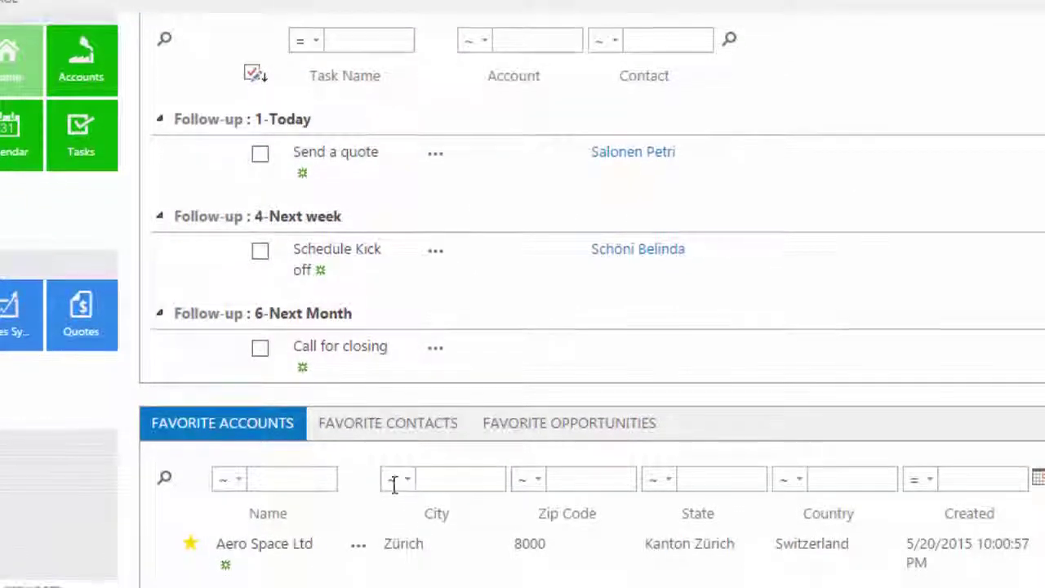
pyautogui.scroll(-2, 315, 502)
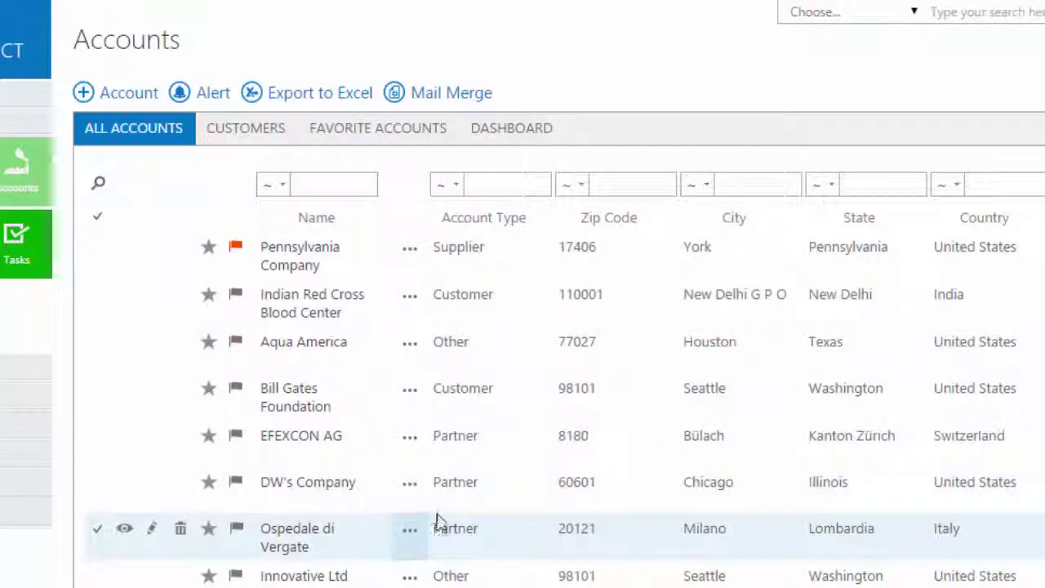
# Step: View the customer satisfaction dashboard, then filter All Accounts by name with 'to'
pyautogui.click(497, 129)
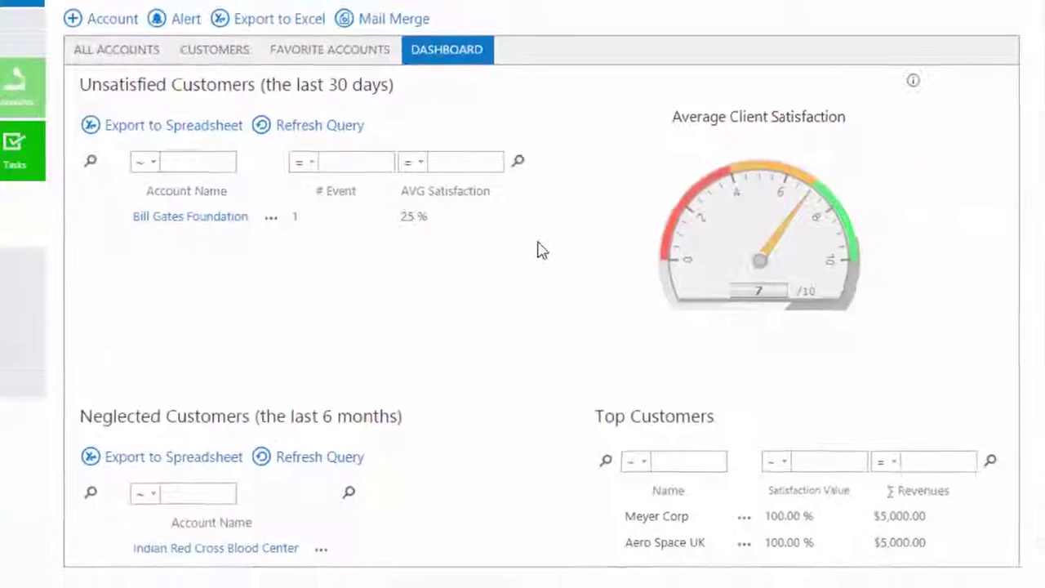
pyautogui.click(313, 167)
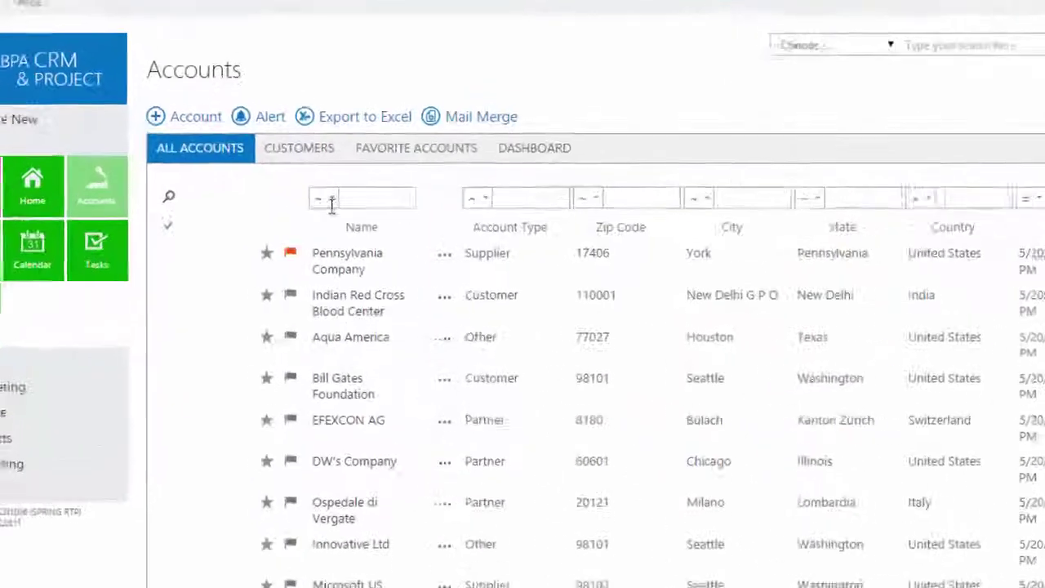
pyautogui.click(321, 173)
pyautogui.click(352, 173)
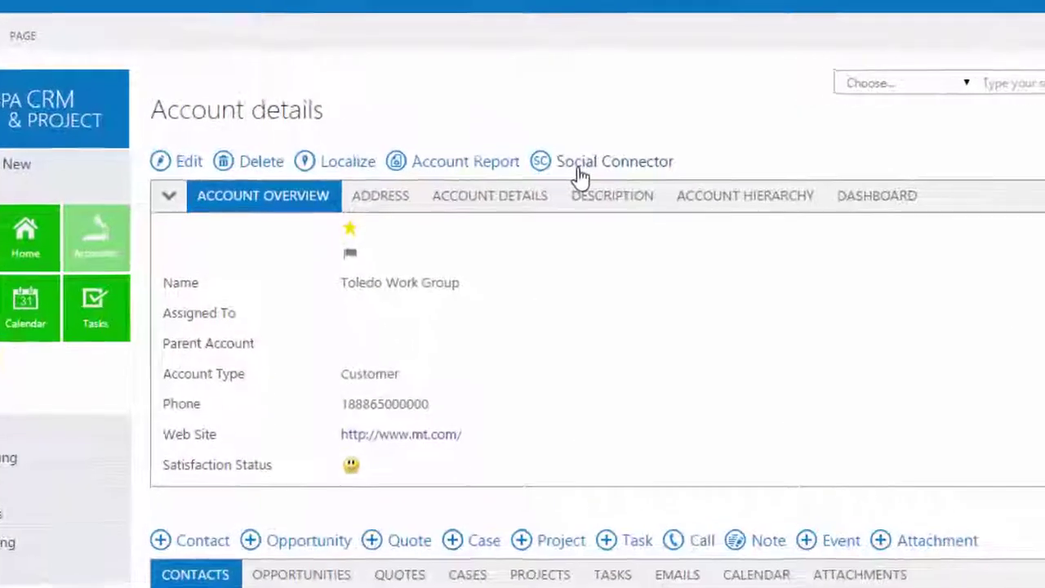
# Step: Sync Toledo Work Group with its web profiles and review its bio and social links
pyautogui.click(582, 175)
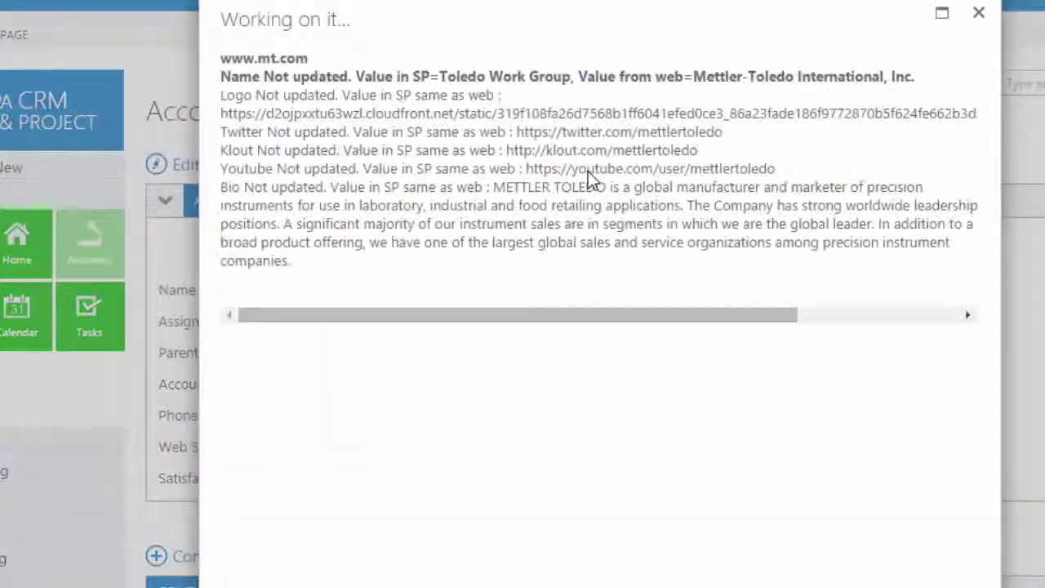
pyautogui.click(979, 15)
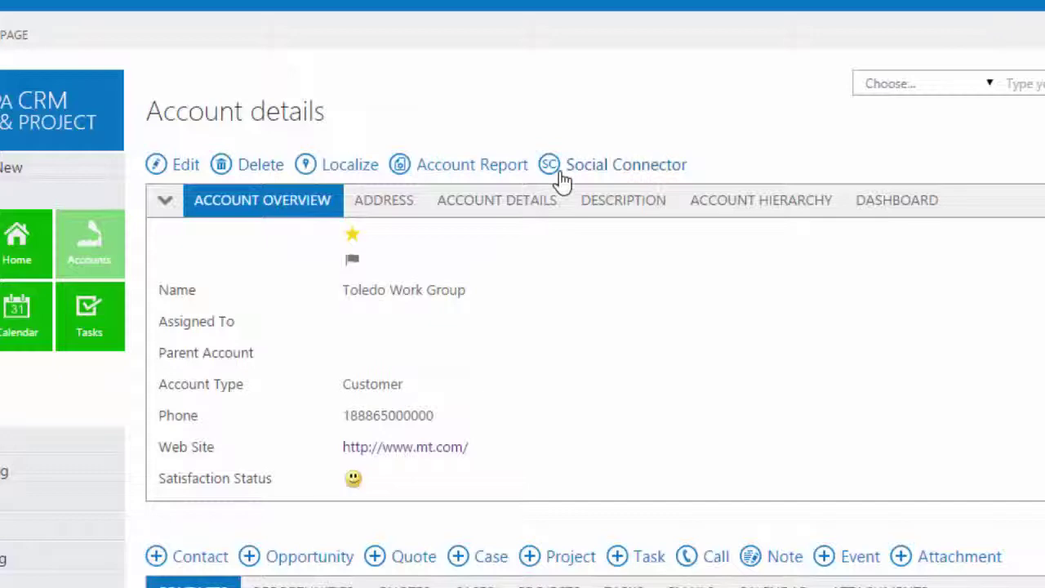
pyautogui.click(467, 199)
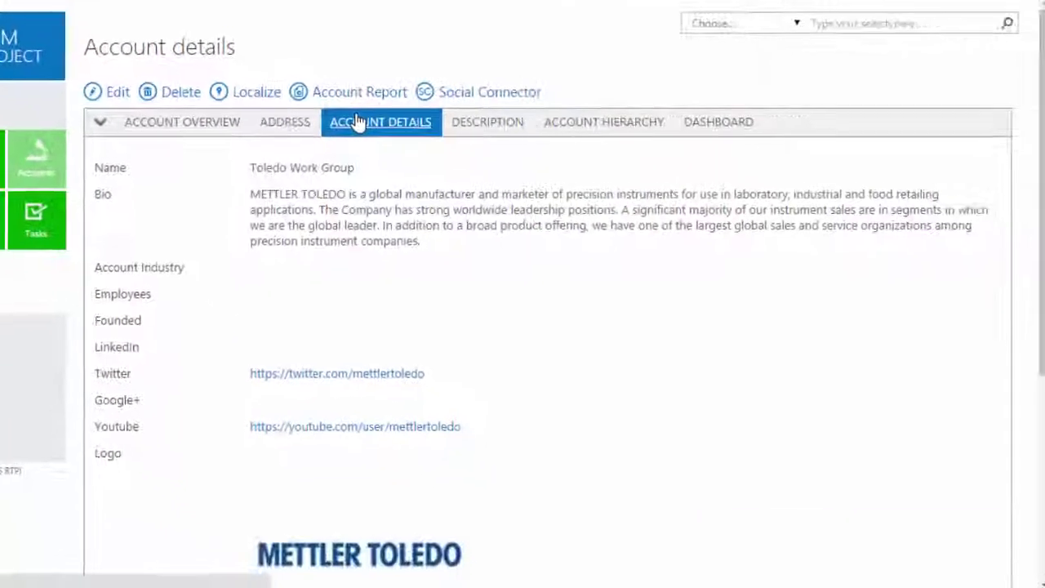
pyautogui.click(182, 122)
pyautogui.click(99, 122)
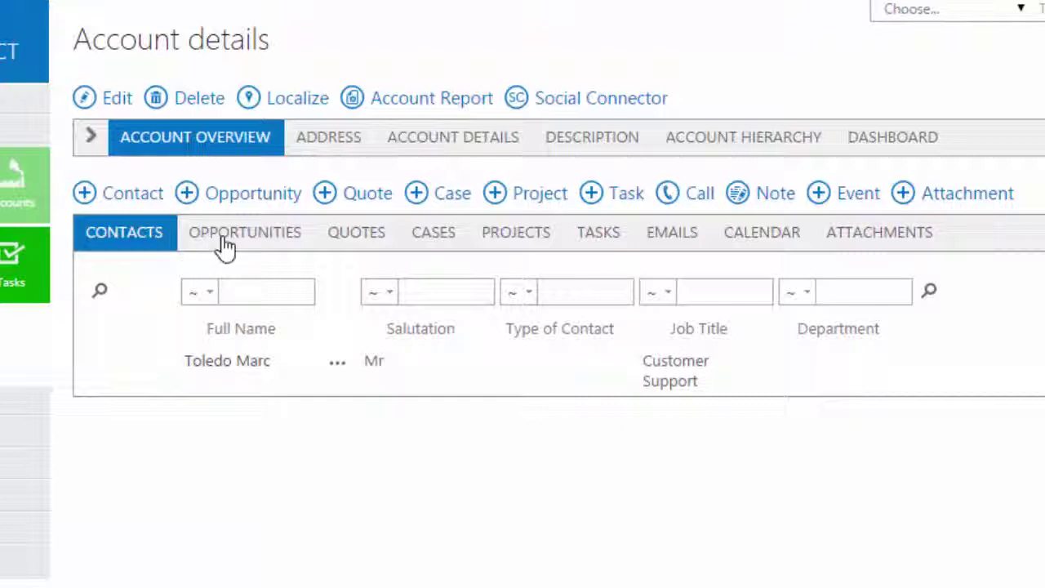
# Step: Browse the account's opportunities, cases, projects, tasks, e-mails and calendar, ending on attachments
pyautogui.click(225, 245)
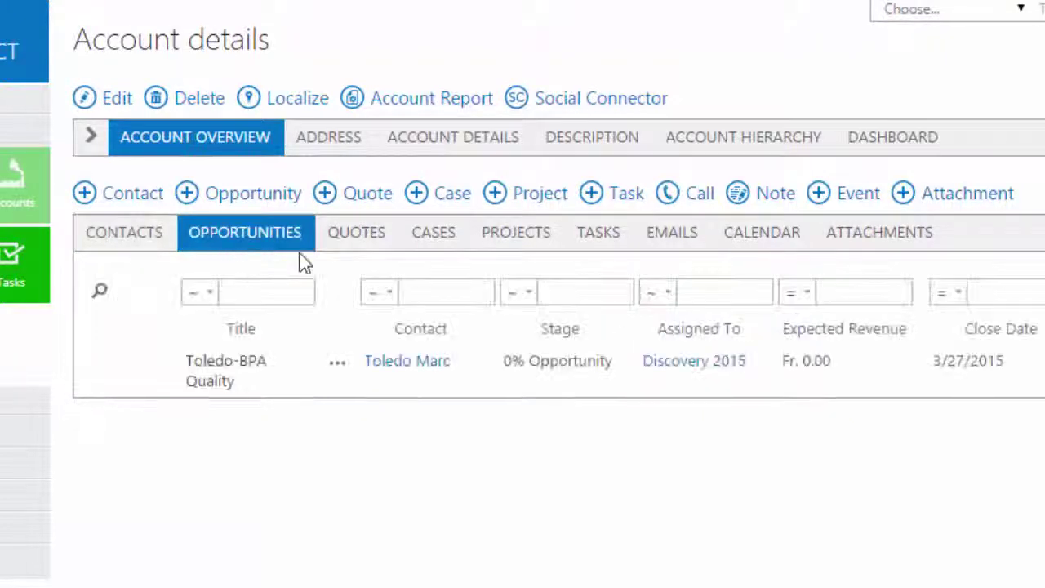
pyautogui.click(426, 246)
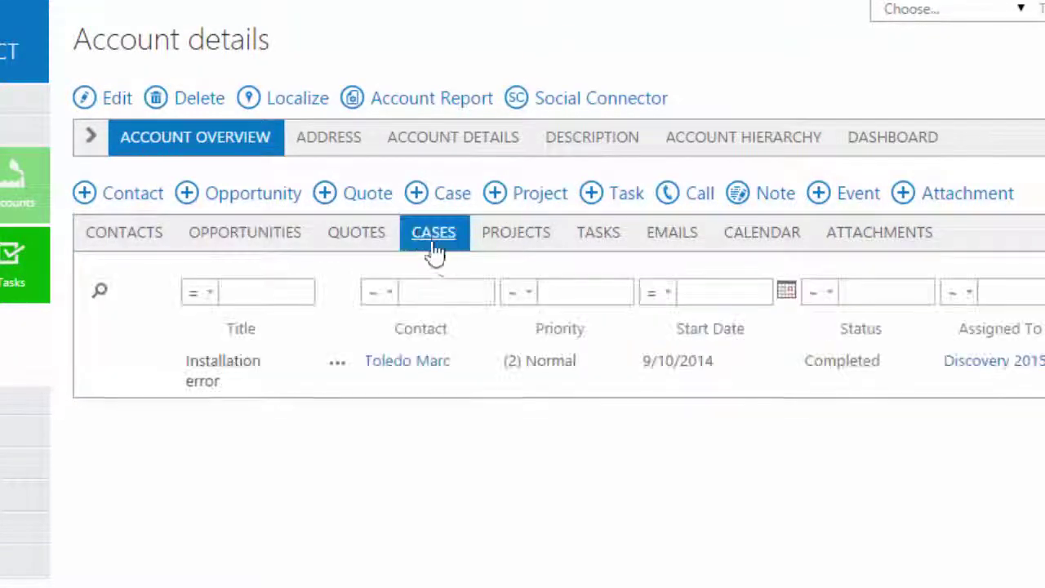
pyautogui.click(537, 253)
pyautogui.click(596, 250)
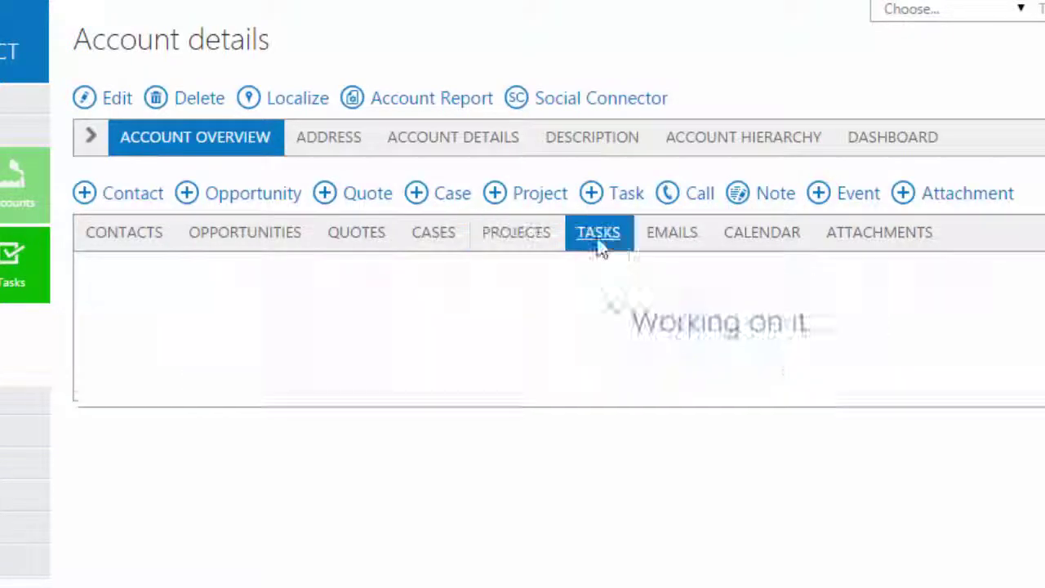
pyautogui.click(669, 250)
pyautogui.click(768, 250)
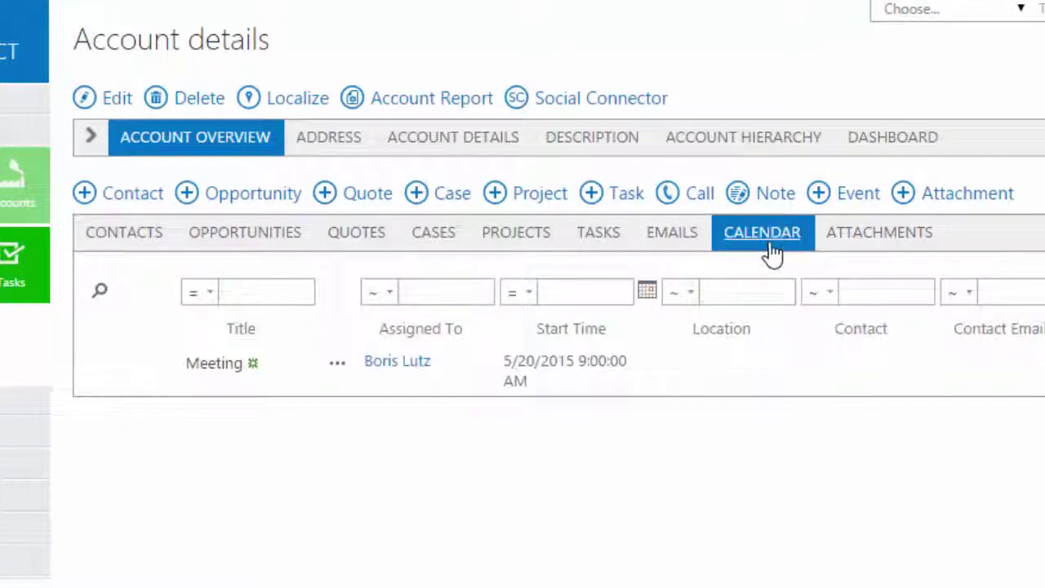
pyautogui.click(866, 256)
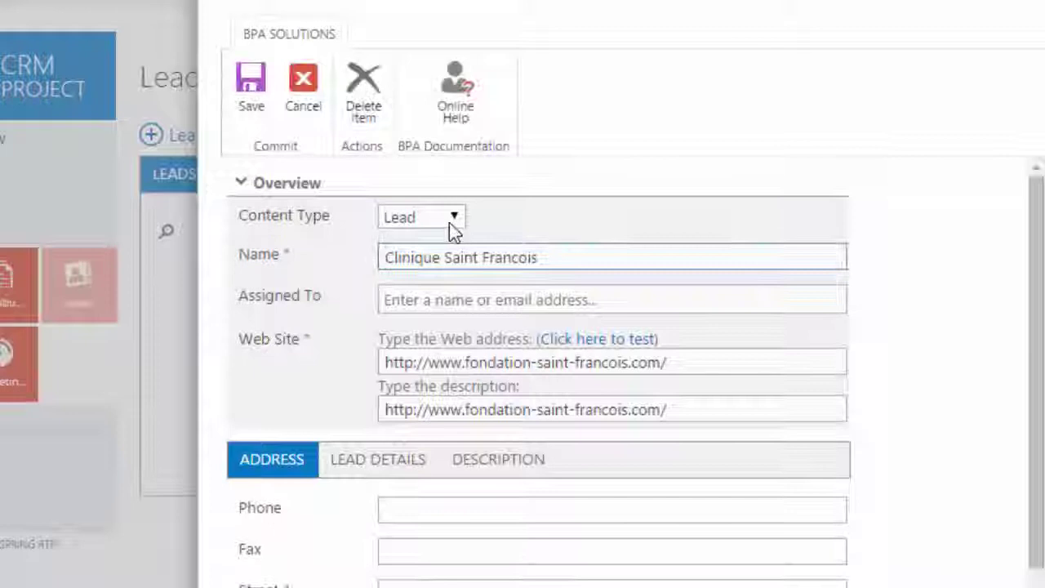
# Step: Change the Clinique Saint Francois lead's content type from Lead to Account
pyautogui.click(450, 222)
pyautogui.click(438, 253)
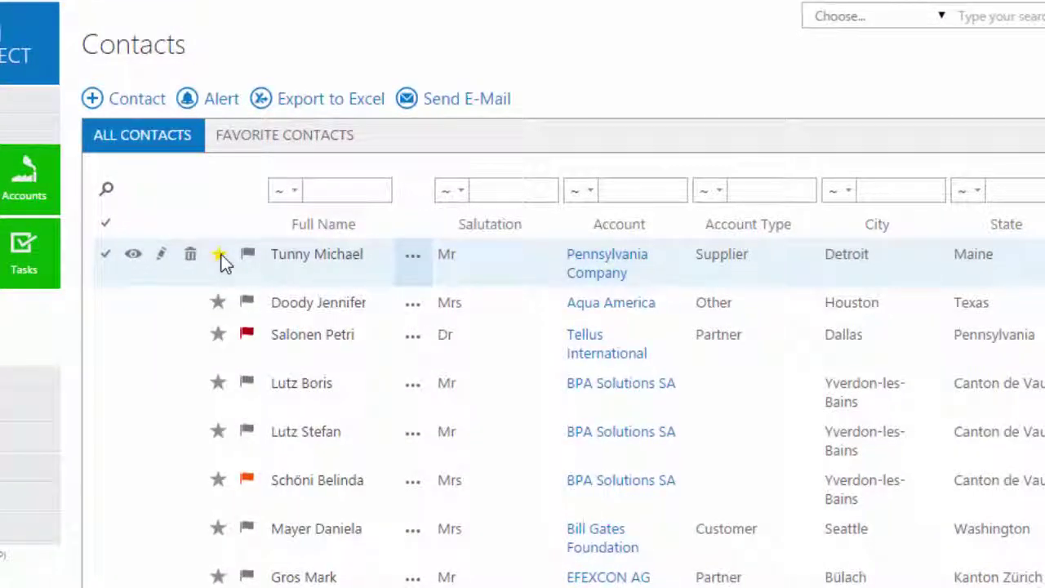
pyautogui.moveTo(319, 303)
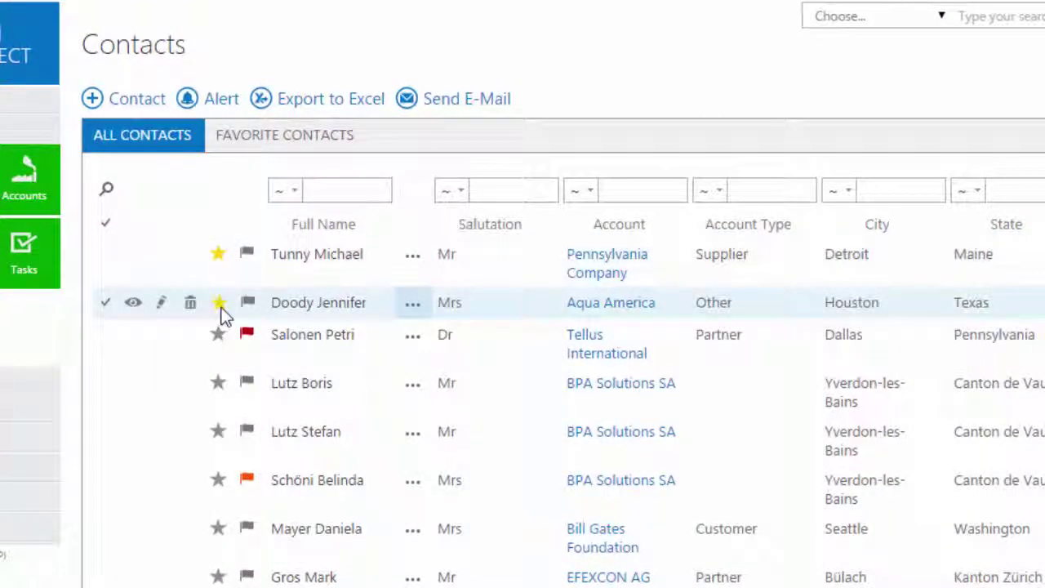
# Step: Flag a BPA Solutions SA contact for follow-up Tomorrow
pyautogui.scroll(-2, 225, 314)
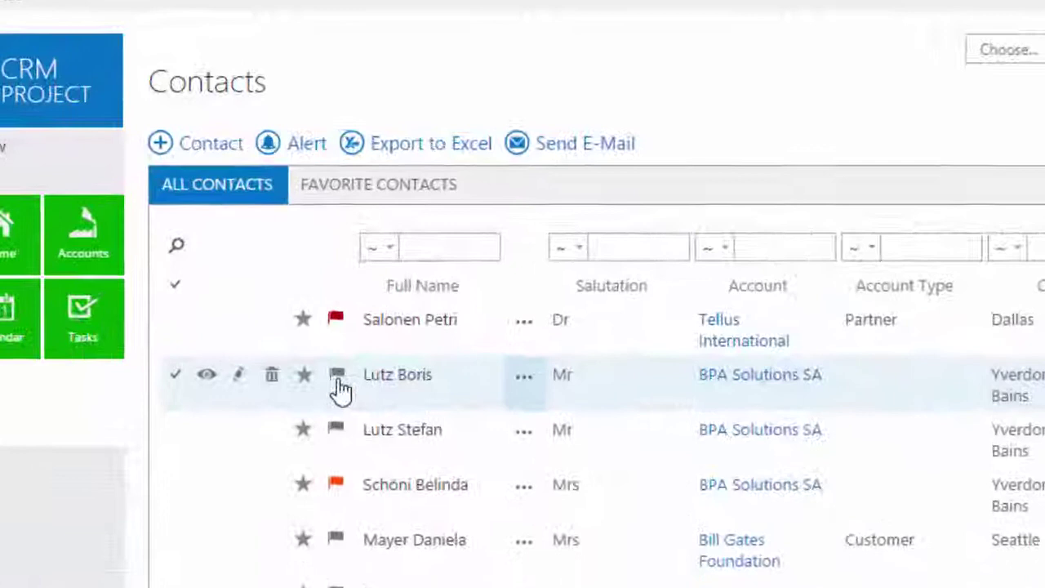
pyautogui.click(337, 382)
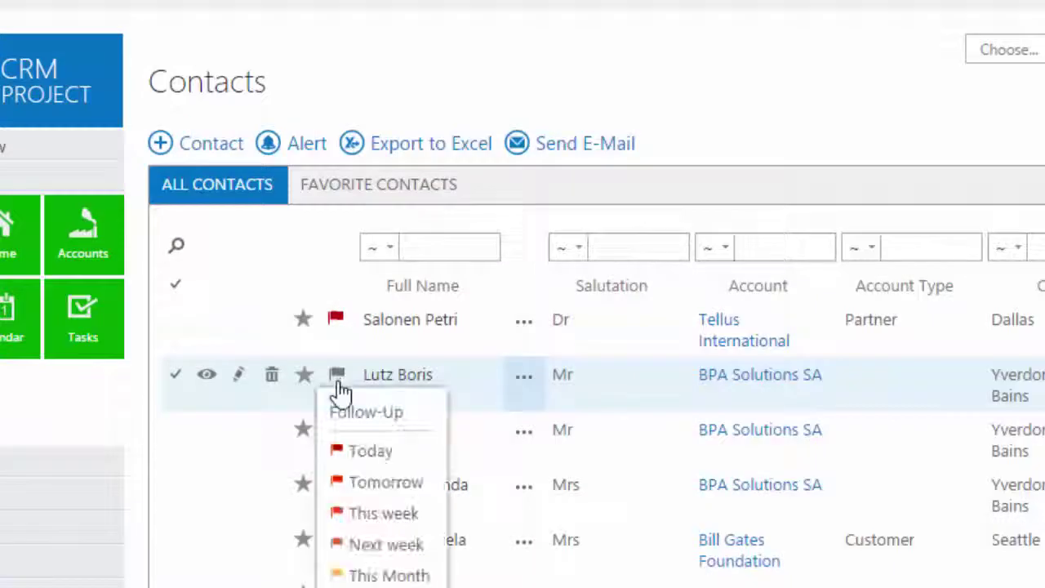
pyautogui.click(387, 483)
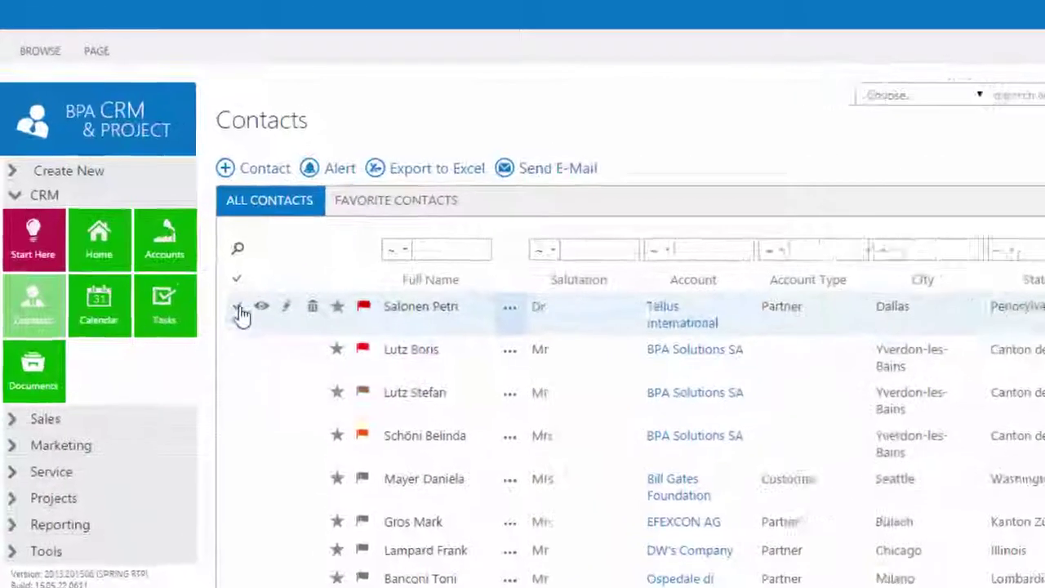
# Step: Select three contacts and mass-send them the 'Take a Tour of BPA Today' e-mail
pyautogui.click(282, 365)
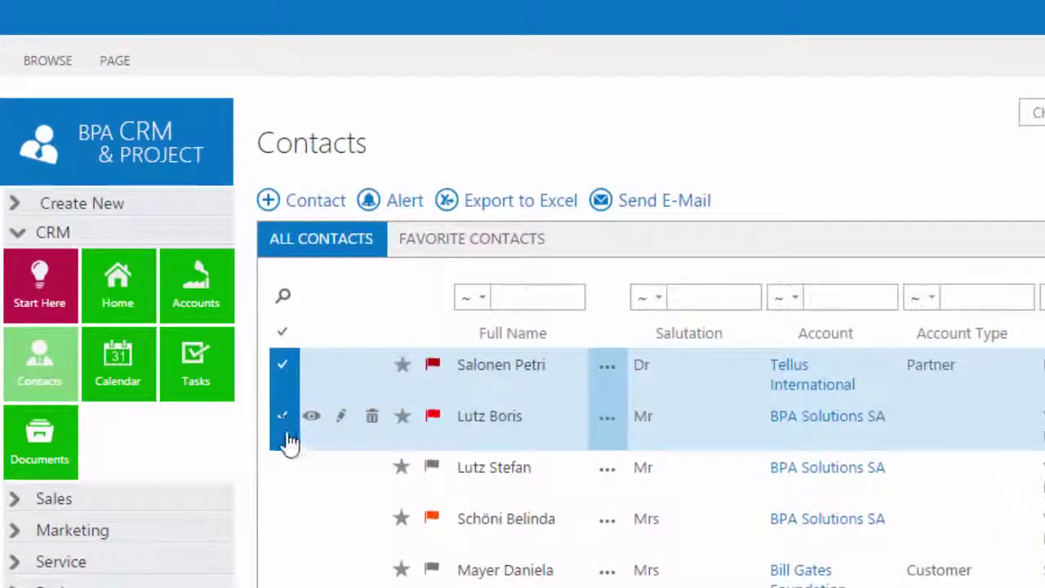
pyautogui.click(288, 467)
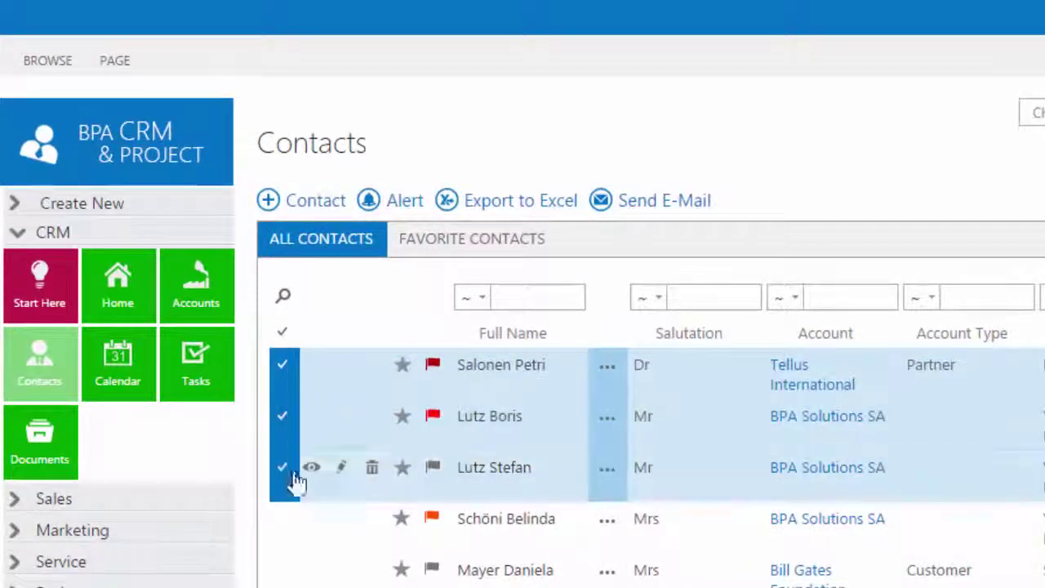
pyautogui.click(606, 209)
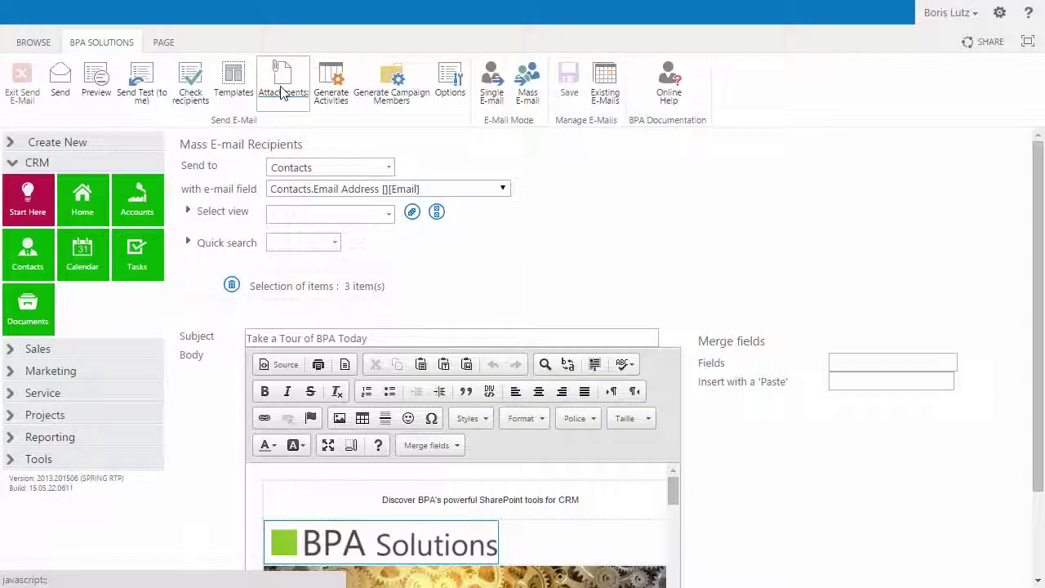
pyautogui.click(69, 95)
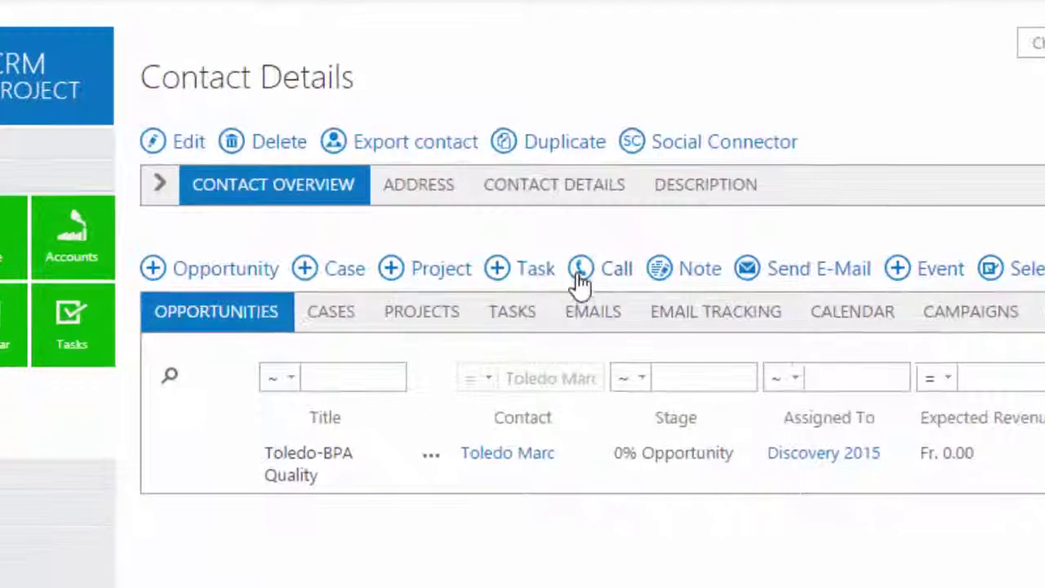
# Step: Review the contact's e-mails and attachments, then its e-mail tracking open history
pyautogui.click(581, 282)
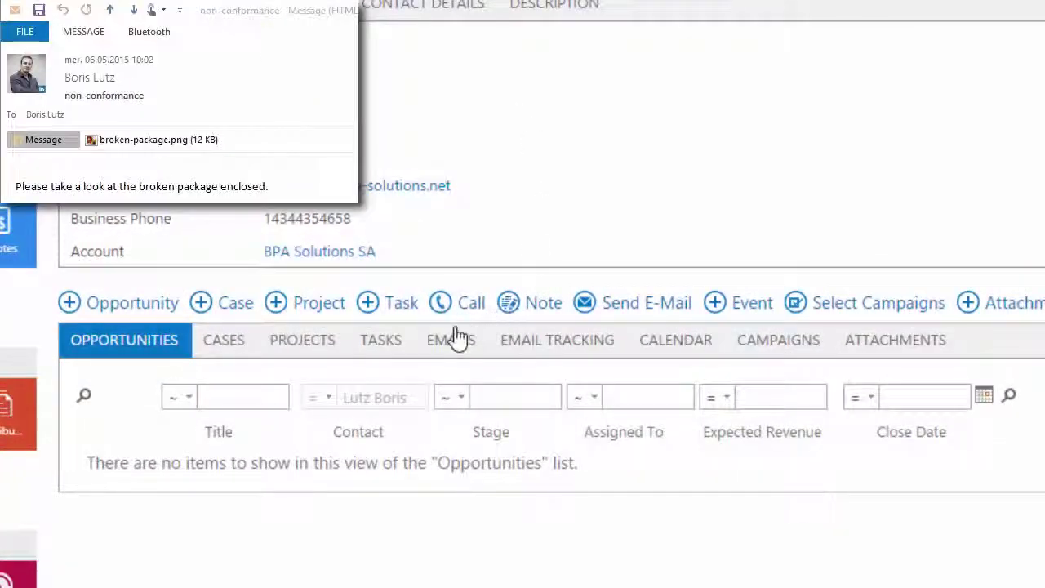
pyautogui.click(454, 340)
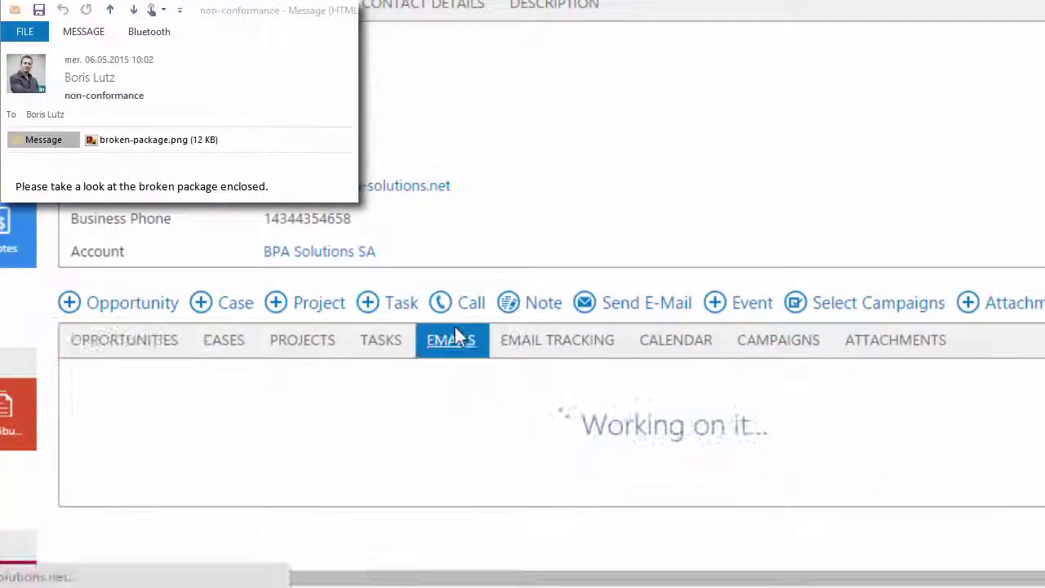
pyautogui.click(863, 349)
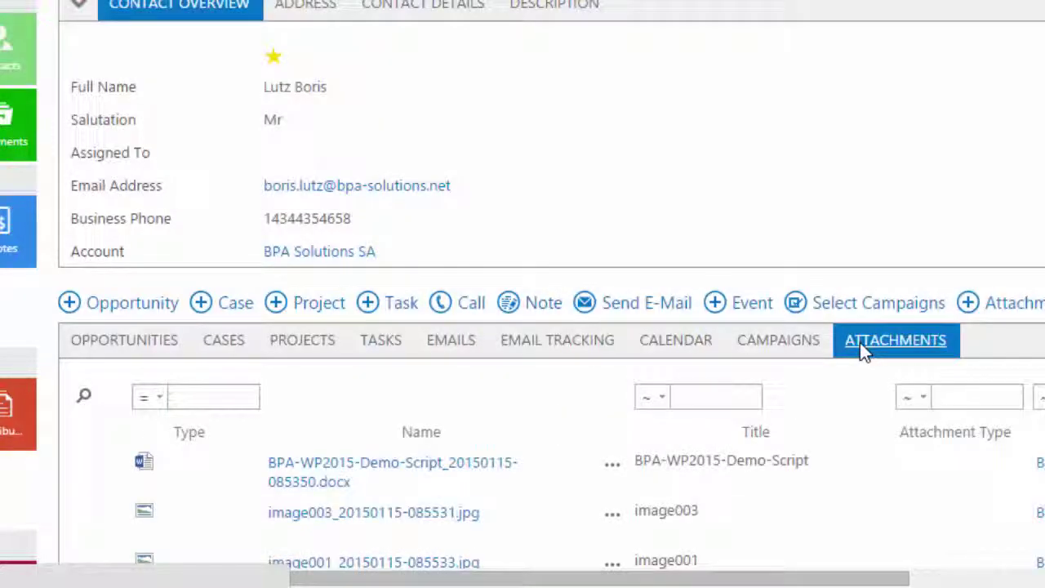
pyautogui.click(534, 350)
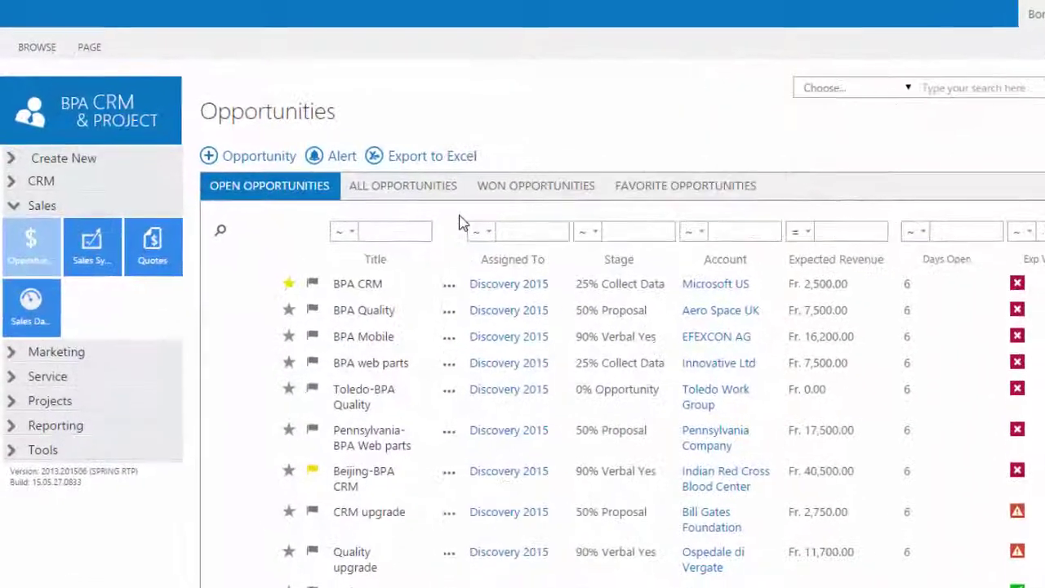
# Step: Export open opportunities to Excel and view the expected revenue PivotChart on Sheet1
pyautogui.click(515, 205)
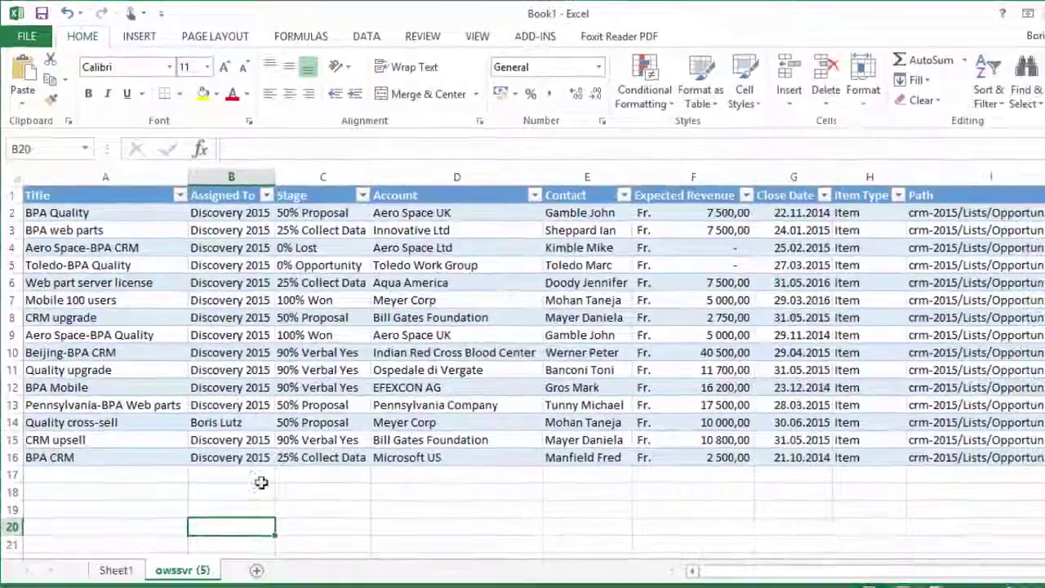
pyautogui.click(104, 571)
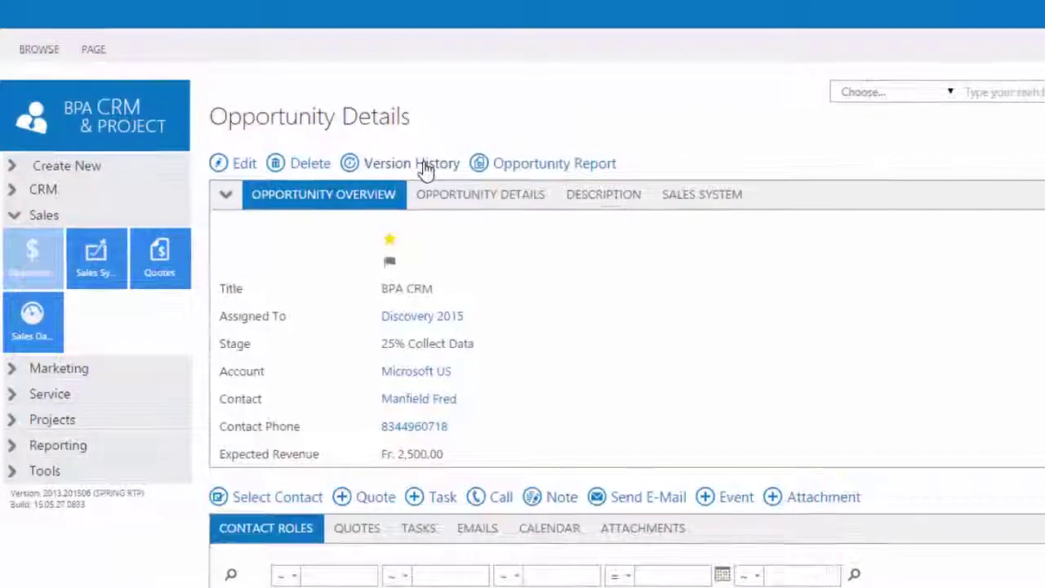
# Step: Check the BPA CRM opportunity's version history, then generate its Word opportunity report
pyautogui.click(376, 145)
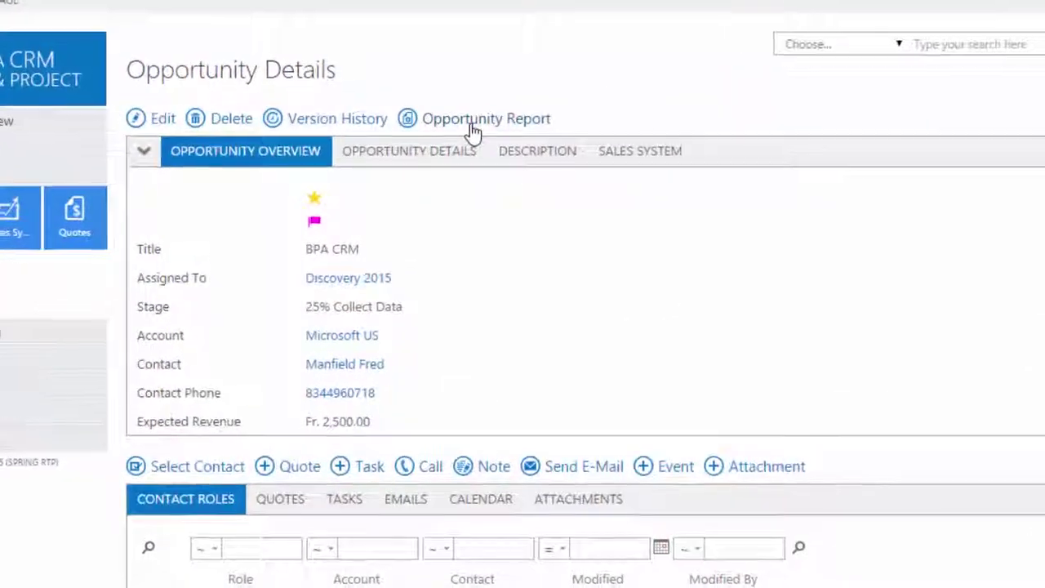
pyautogui.click(470, 141)
pyautogui.scroll(-2, 502, 208)
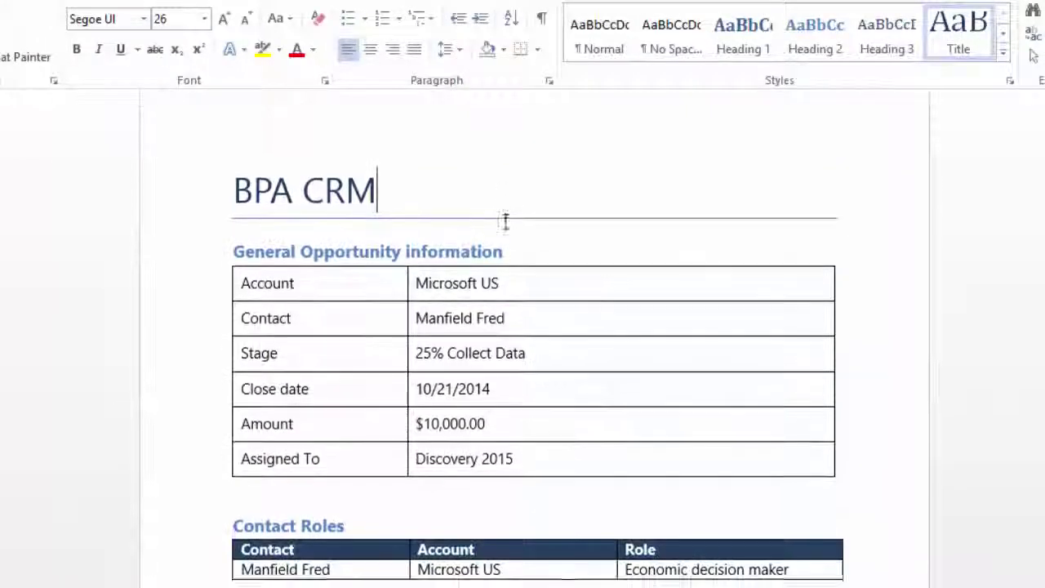
pyautogui.scroll(-3, 504, 222)
pyautogui.scroll(-2, 507, 220)
pyautogui.scroll(-2, 508, 221)
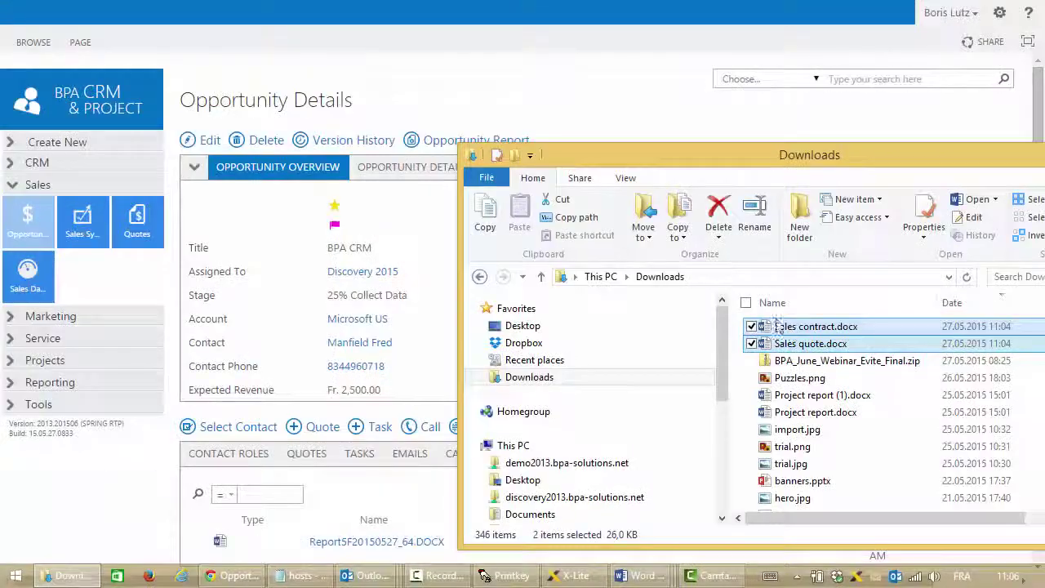
# Step: Attach Sales contract and Sales quote DOCX files to the opportunity, then edit Sales contract's properties
pyautogui.moveTo(784, 335); pyautogui.dragTo(423, 496)
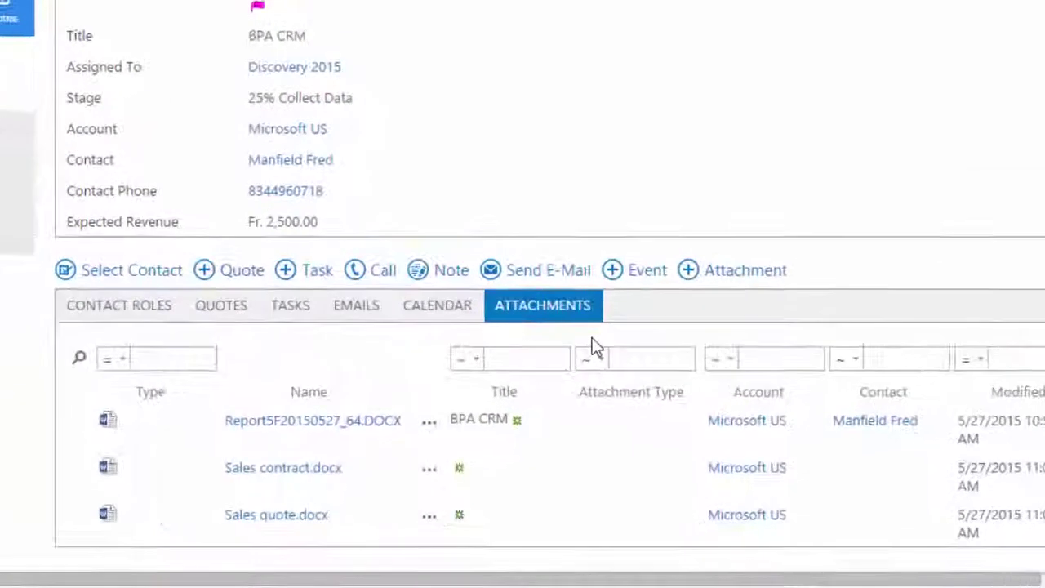
pyautogui.scroll(-2, 286, 472)
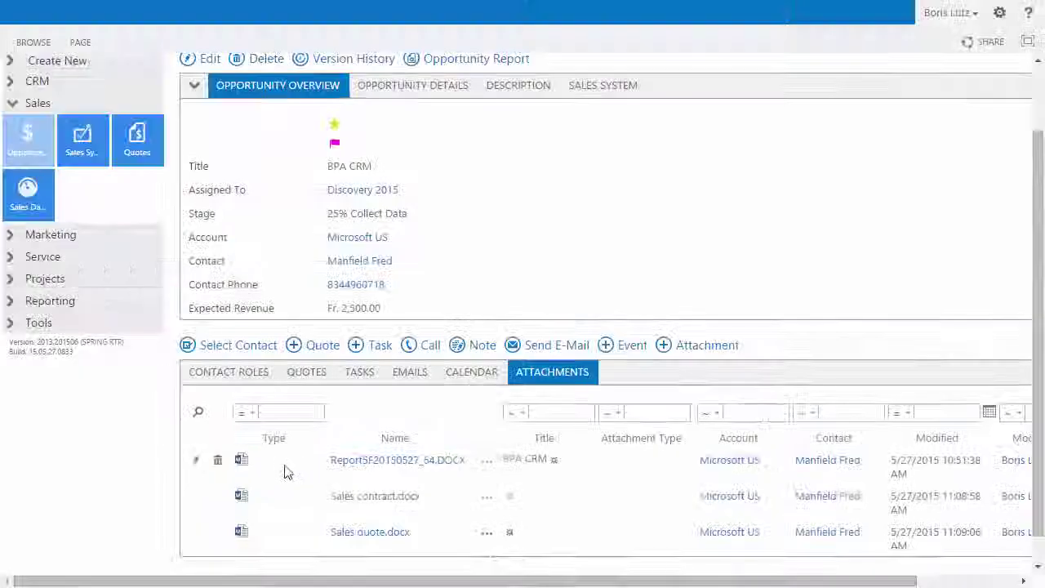
pyautogui.click(195, 496)
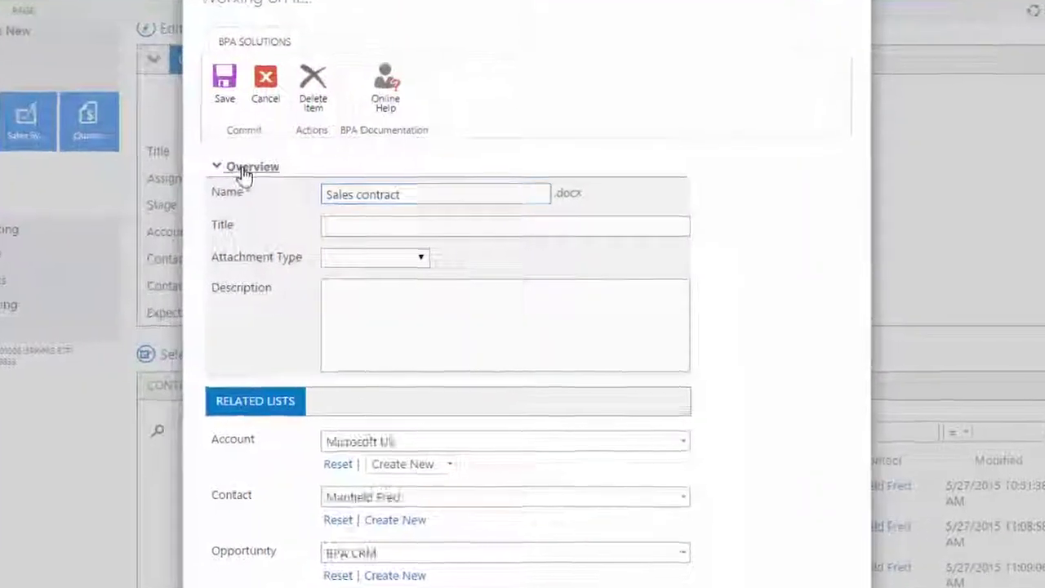
pyautogui.click(243, 168)
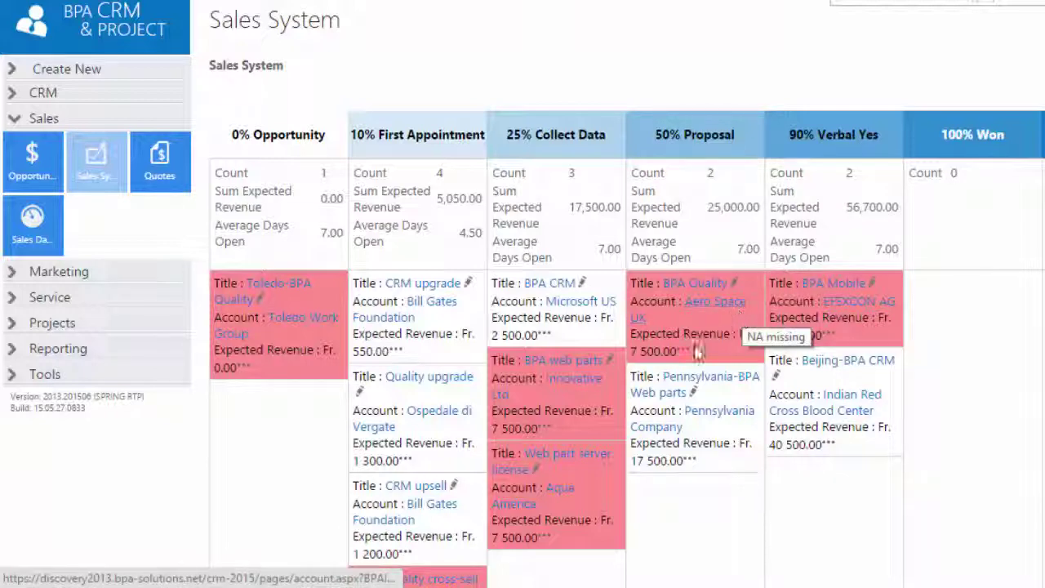
pyautogui.moveTo(668, 319)
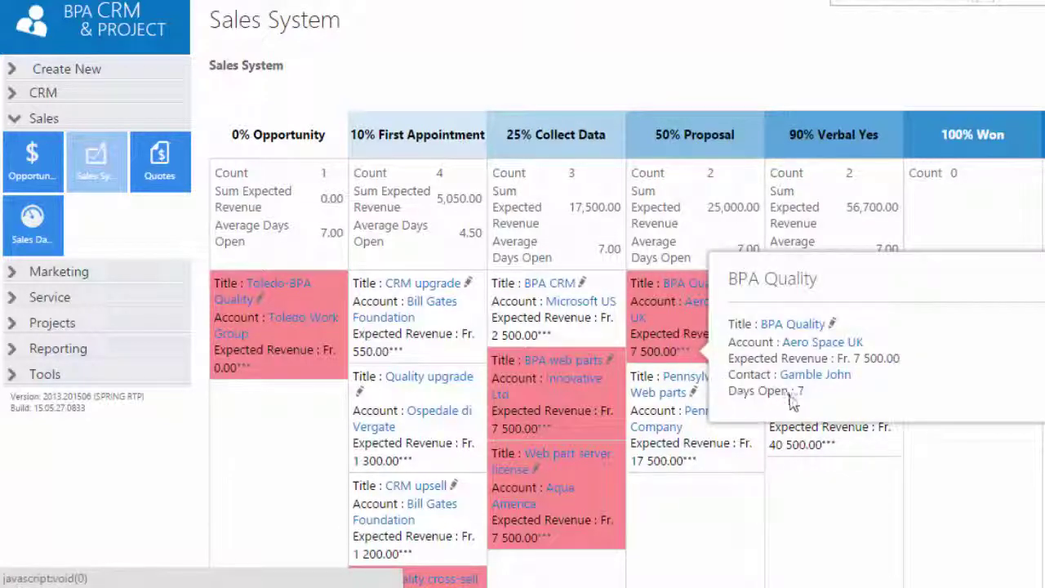
# Step: Filter the Sales System board to the Software business line and refresh it
pyautogui.hscroll(5, 780, 396)
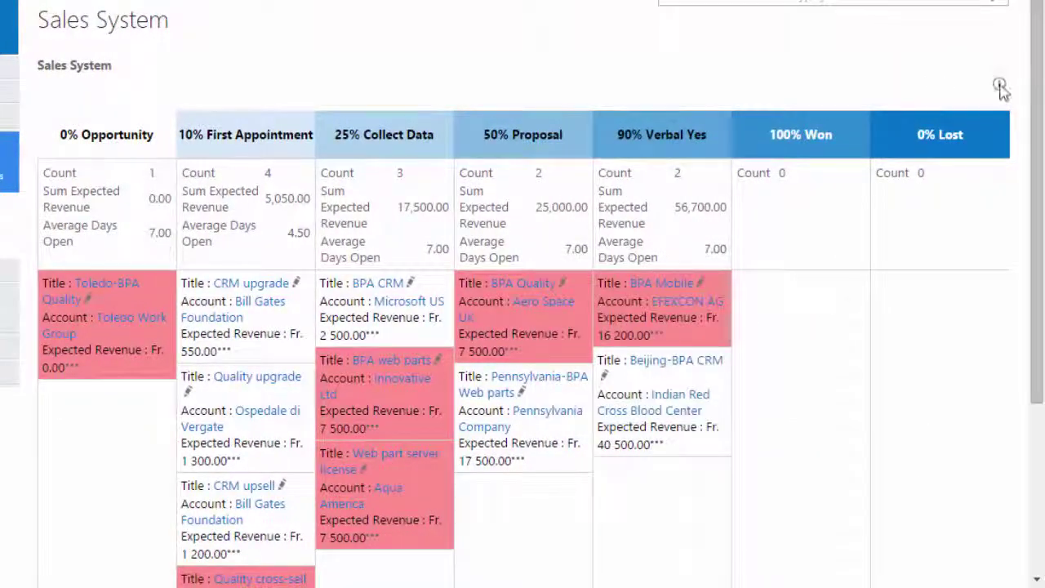
pyautogui.click(999, 87)
pyautogui.click(587, 153)
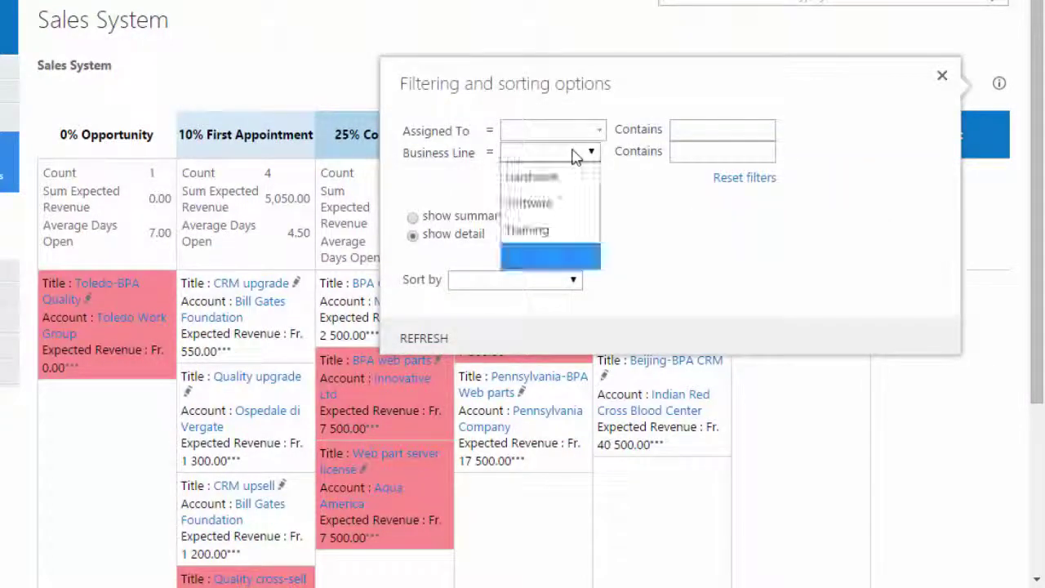
pyautogui.click(547, 203)
pyautogui.click(424, 338)
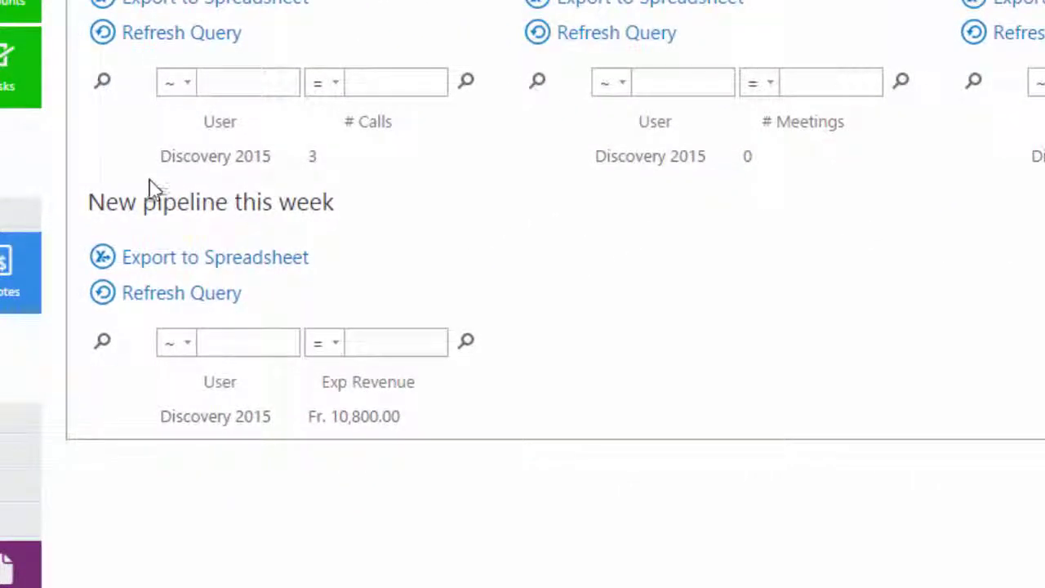
# Step: Review the Sales Pipeline charts and drill into their opportunities, then the KPI table's display options
pyautogui.click(315, 151)
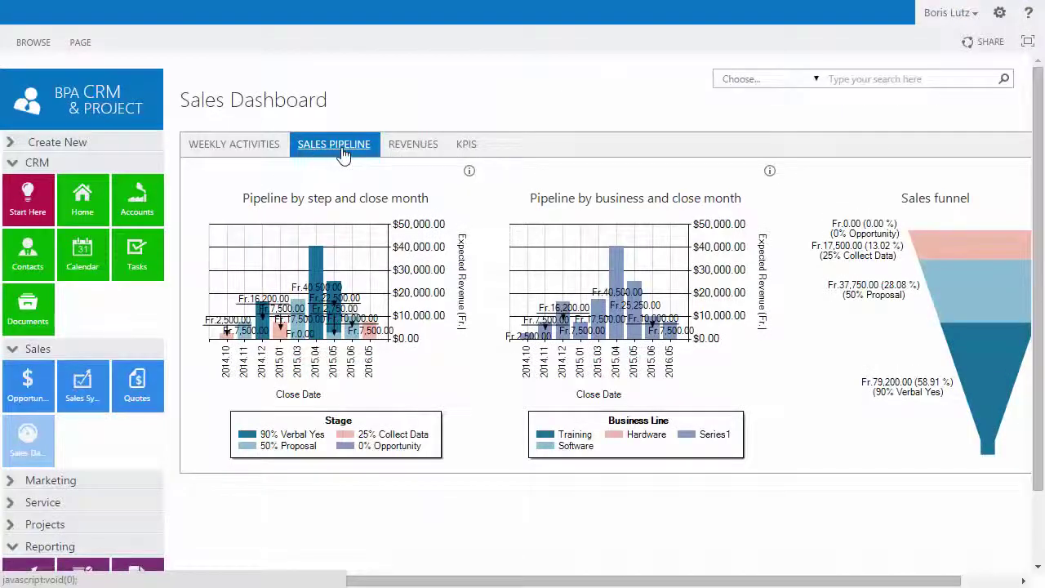
pyautogui.click(469, 171)
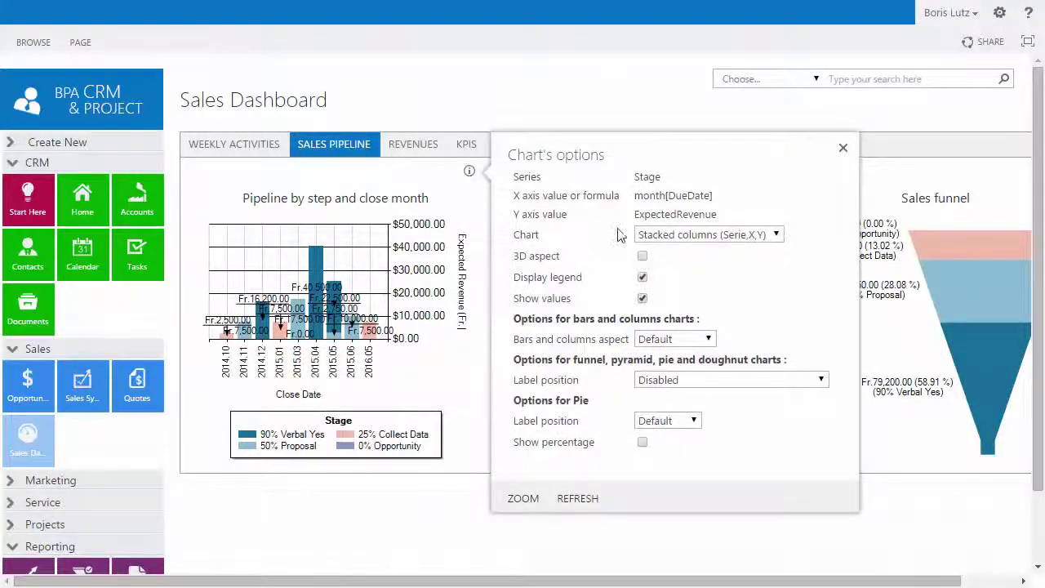
pyautogui.click(669, 235)
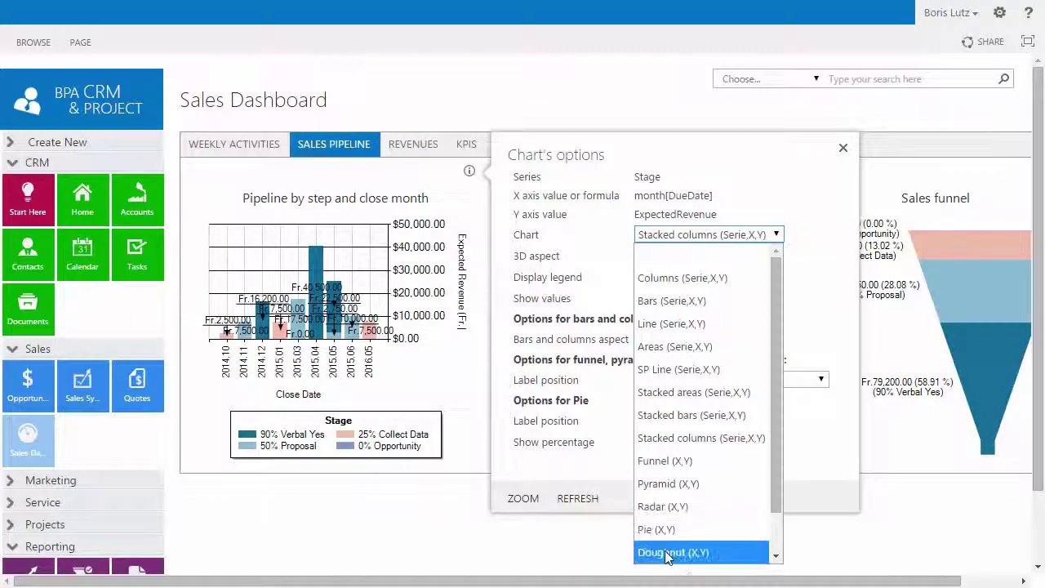
pyautogui.click(342, 245)
pyautogui.click(319, 269)
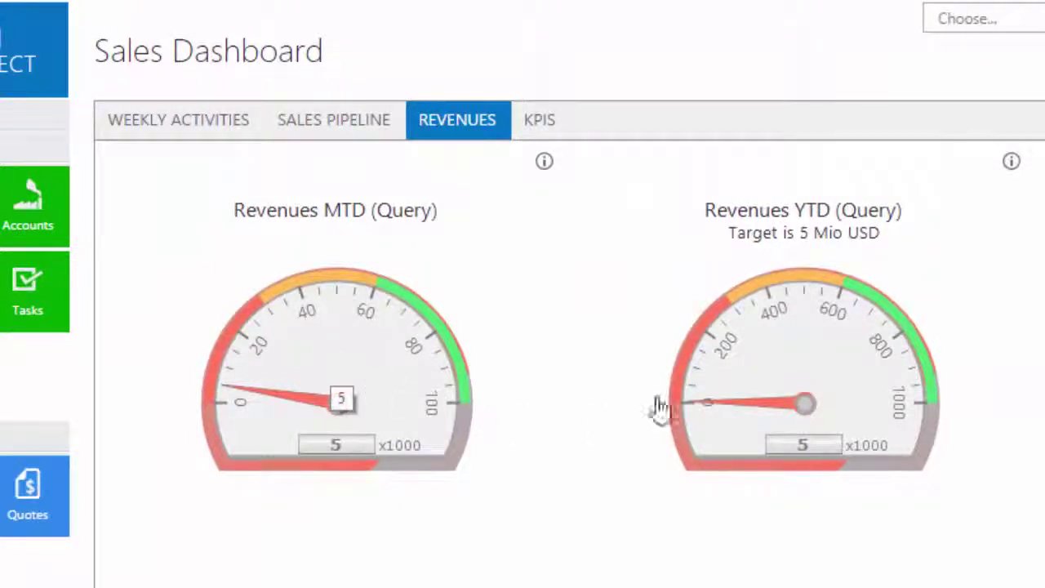
pyautogui.click(538, 120)
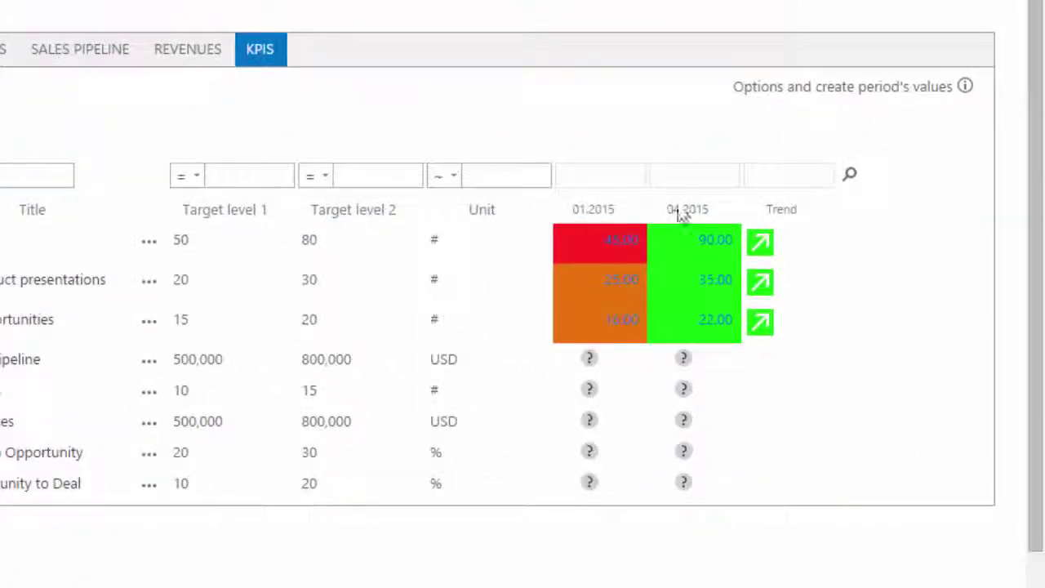
pyautogui.click(784, 89)
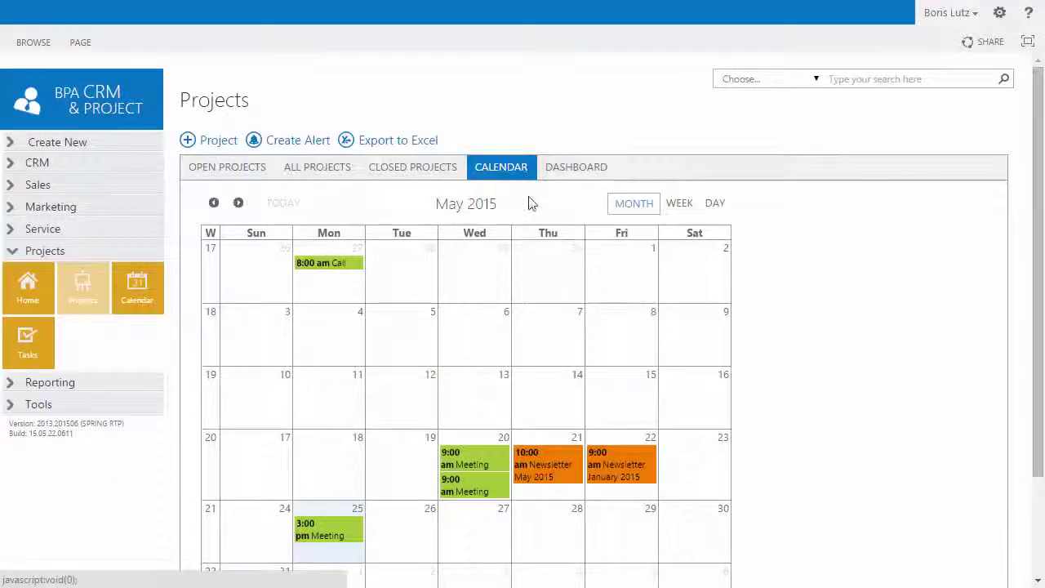
# Step: List the Migration to SharePoint 2013 project's calendar events, then its attachments including Project report.docx
pyautogui.scroll(-3, 532, 200)
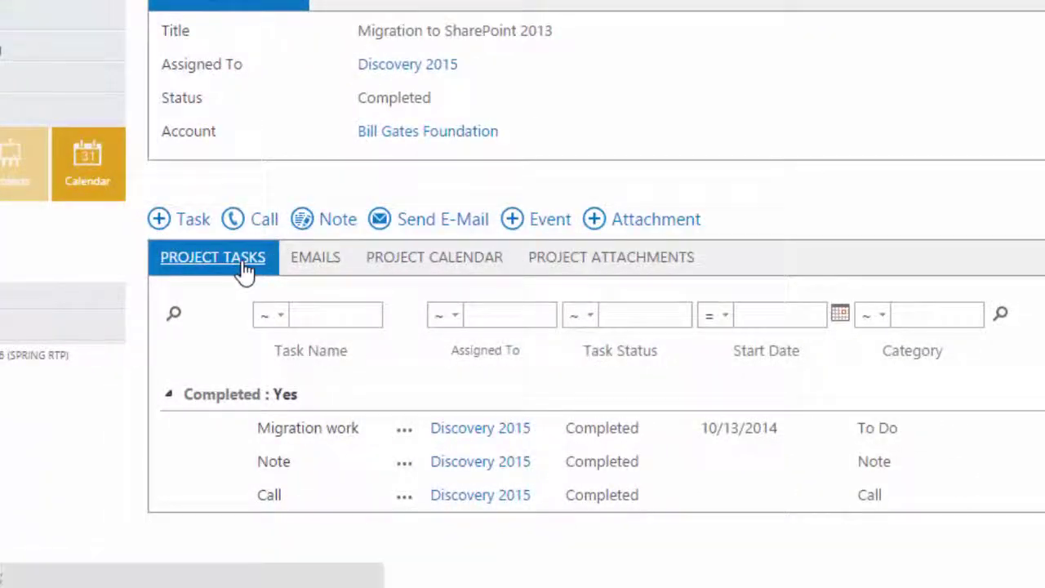
pyautogui.click(433, 262)
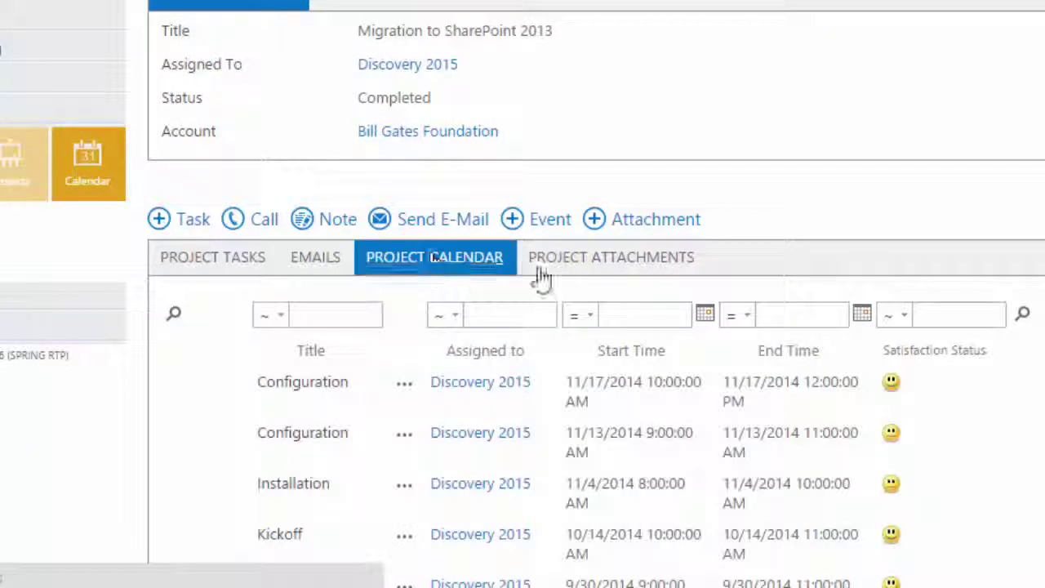
pyautogui.click(575, 263)
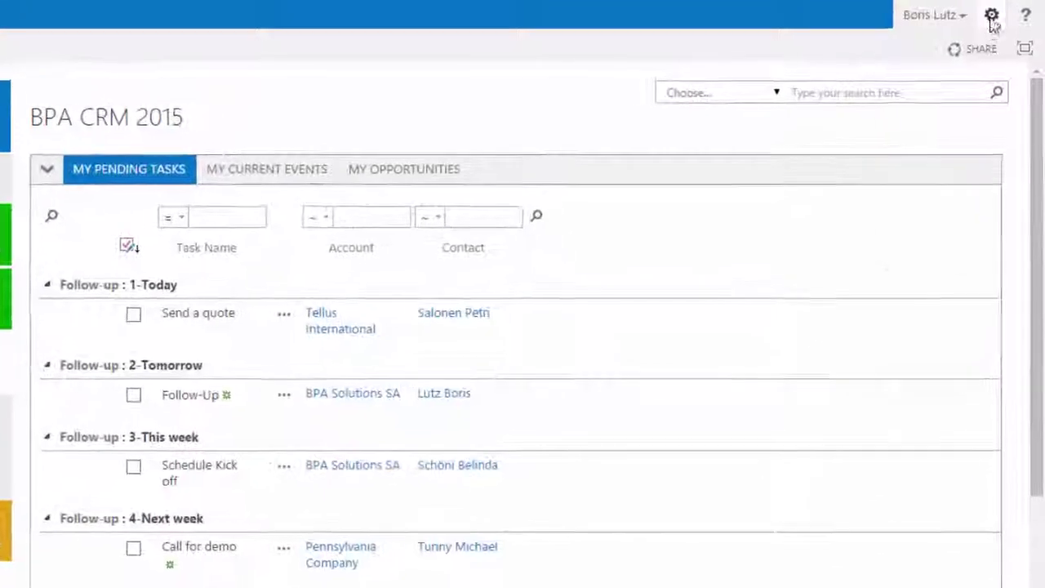
# Step: Browse the opportunities list's views from Site contents, then switch the CRM home page to edit mode
pyautogui.click(992, 15)
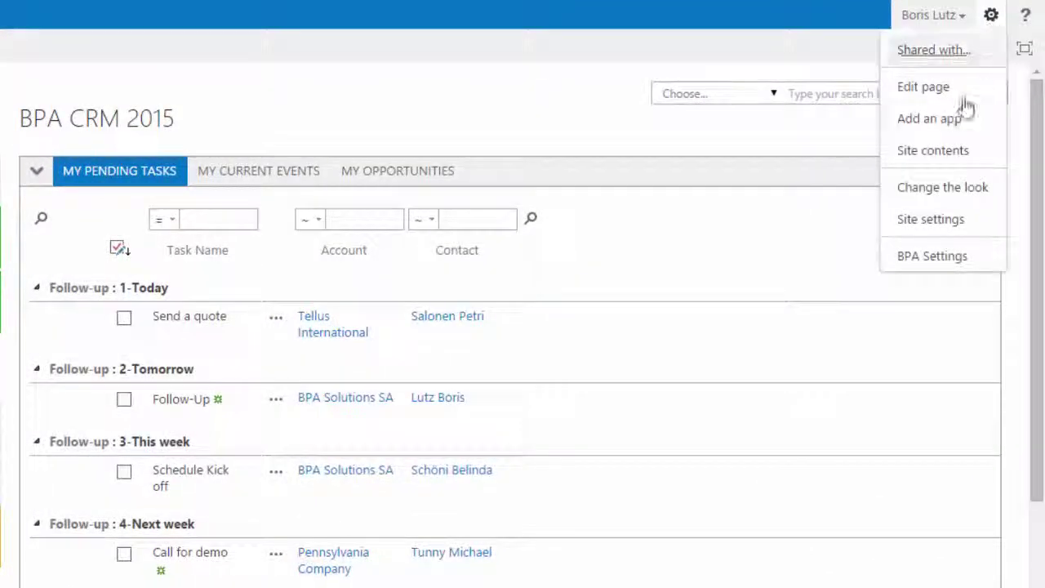
pyautogui.click(920, 154)
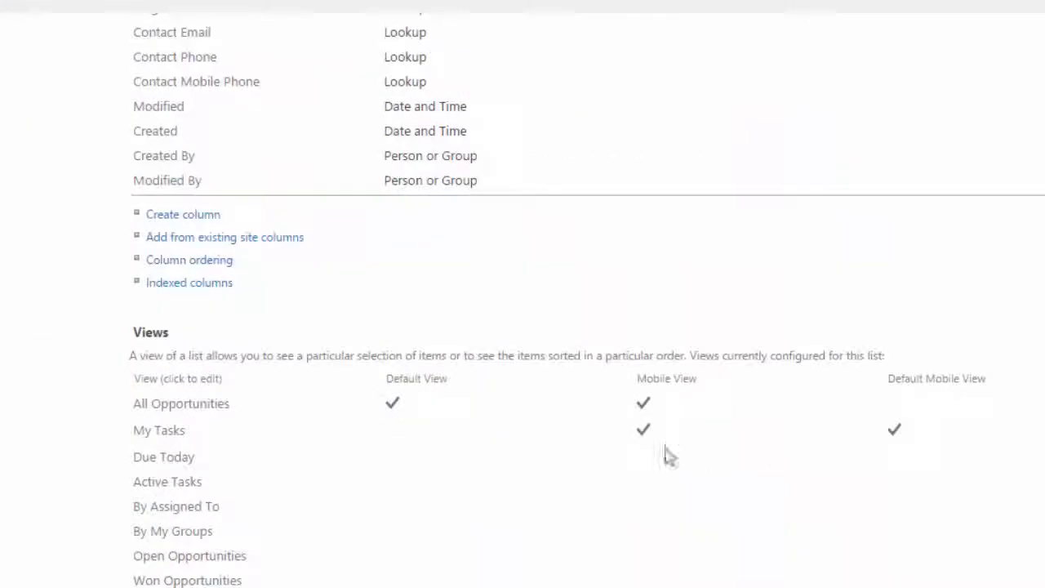
pyautogui.scroll(-4, 249, 328)
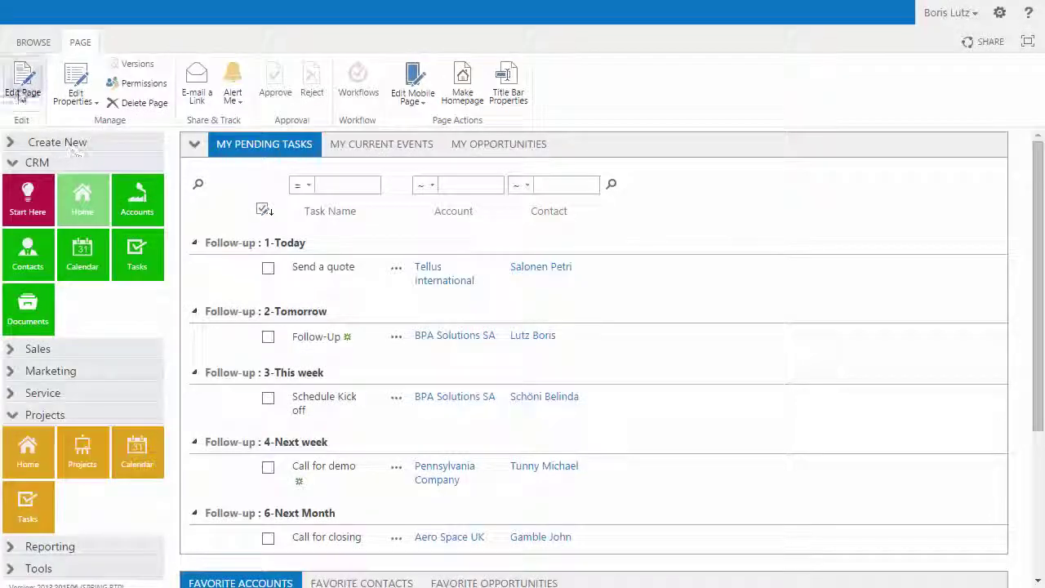
pyautogui.click(20, 81)
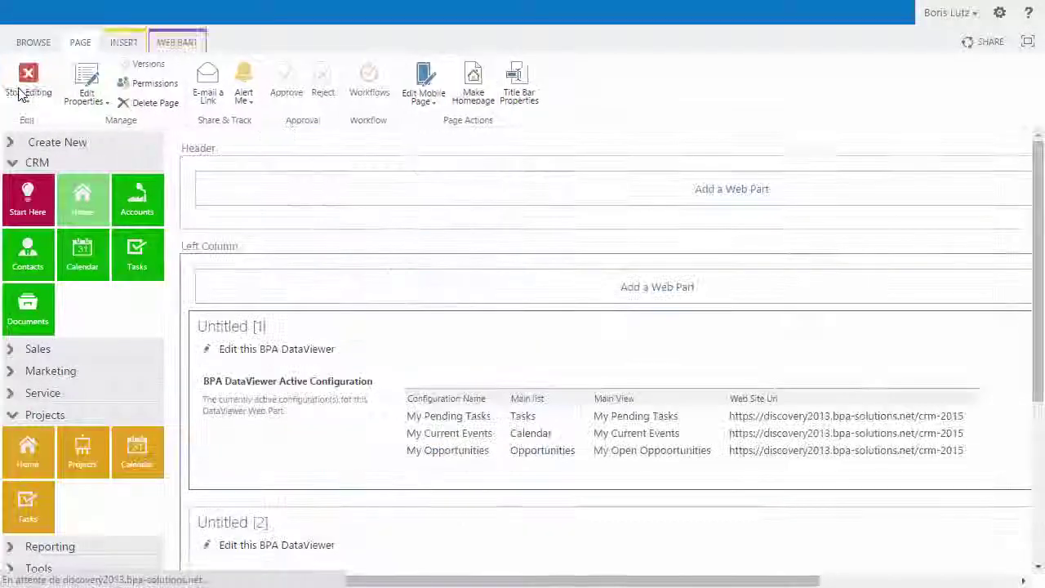
# Step: Review the My Pending Tasks DataViewer configuration (five Tasks items per page), then bring up site settings
pyautogui.click(326, 351)
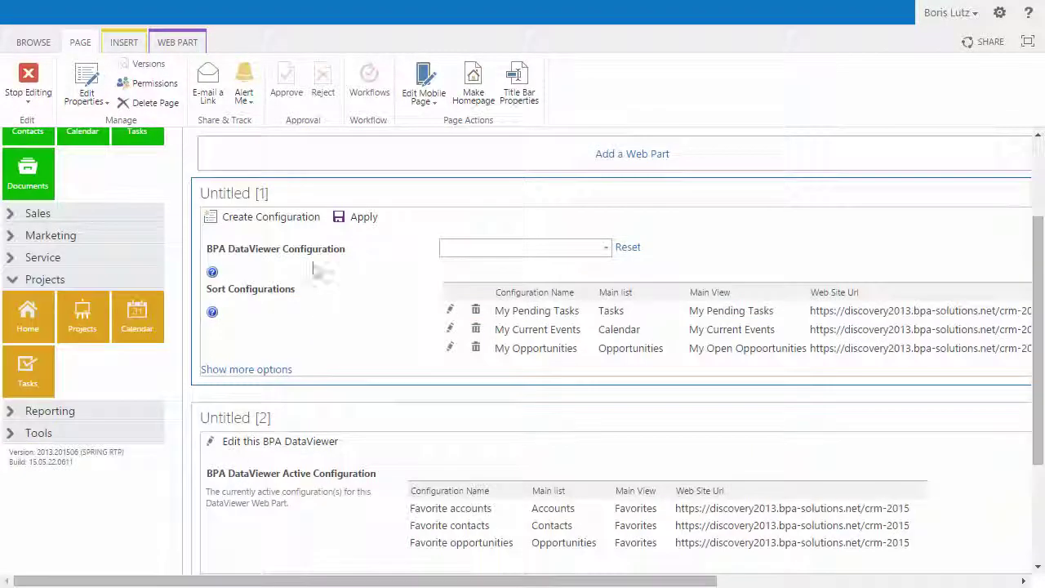
pyautogui.click(449, 311)
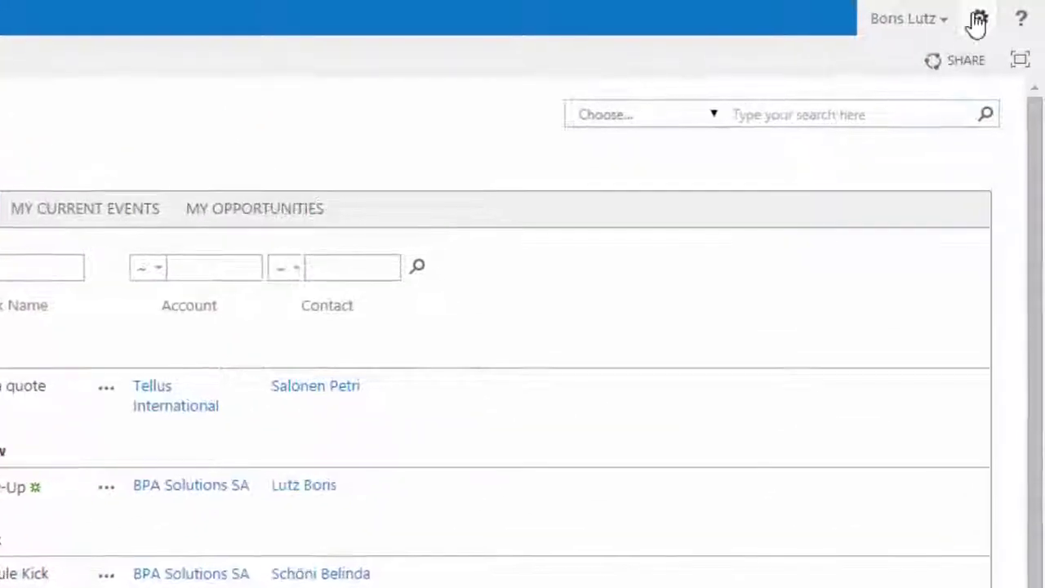
pyautogui.click(978, 19)
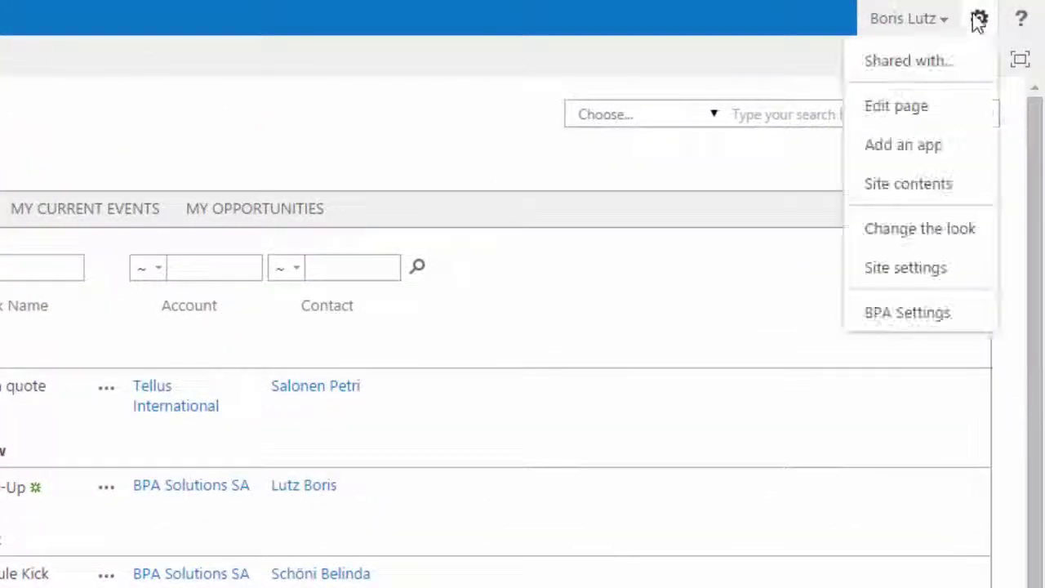
# Step: In BPA Settings' Data Editor, place Account Type between Assigned To and Stage on the Opportunities form
pyautogui.click(931, 319)
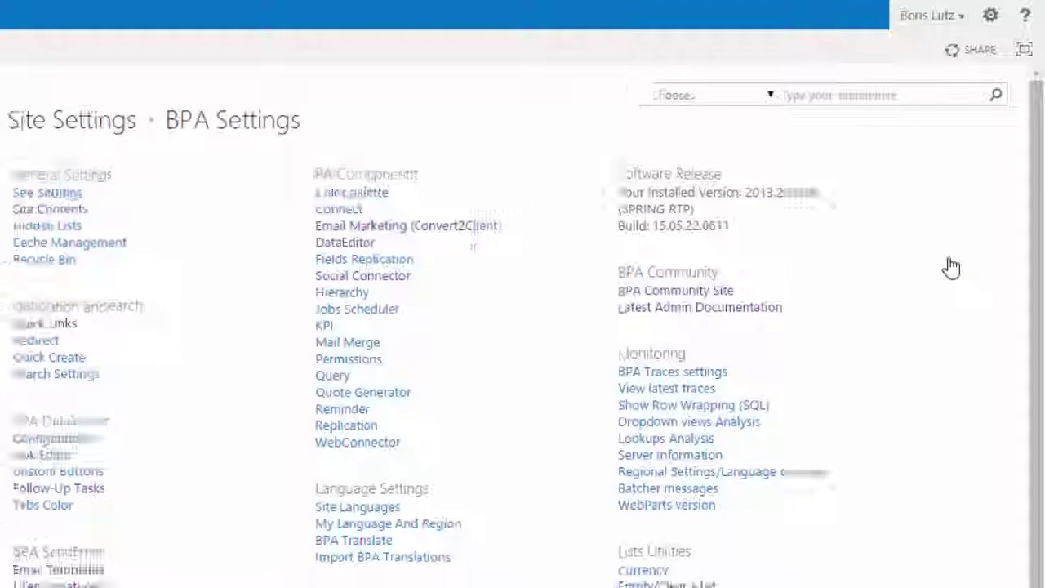
pyautogui.click(440, 209)
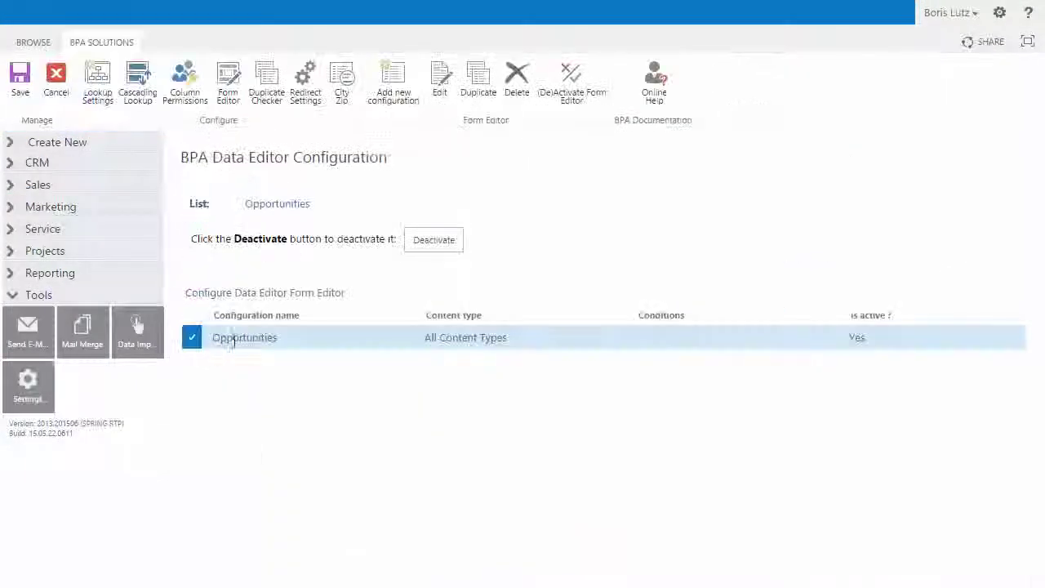
pyautogui.click(442, 94)
pyautogui.click(204, 359)
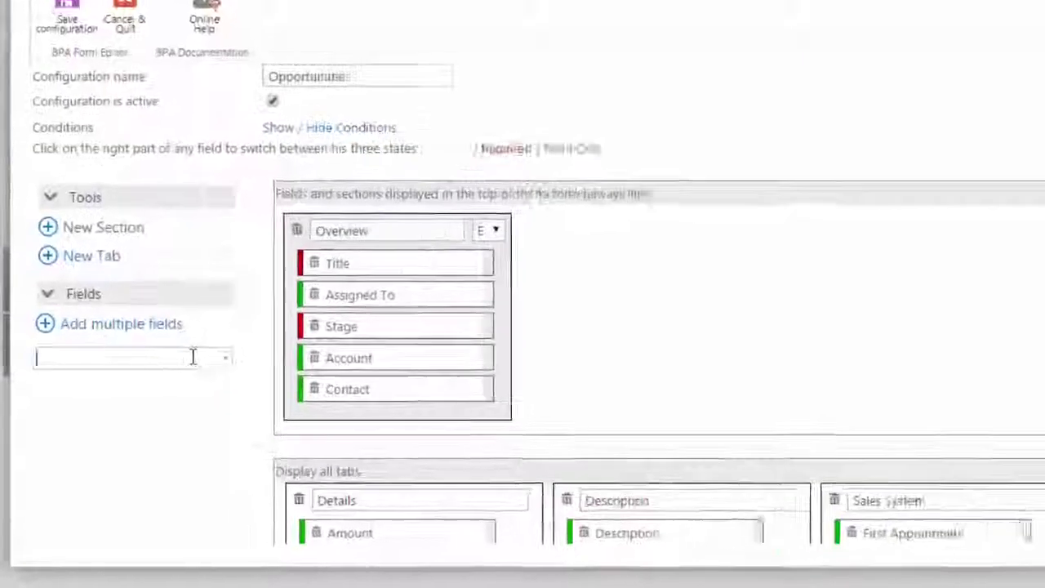
pyautogui.click(204, 349)
pyautogui.moveTo(201, 366)
pyautogui.mouseDown()
pyautogui.moveTo(416, 298)
pyautogui.moveTo(442, 280)
pyautogui.mouseUp()
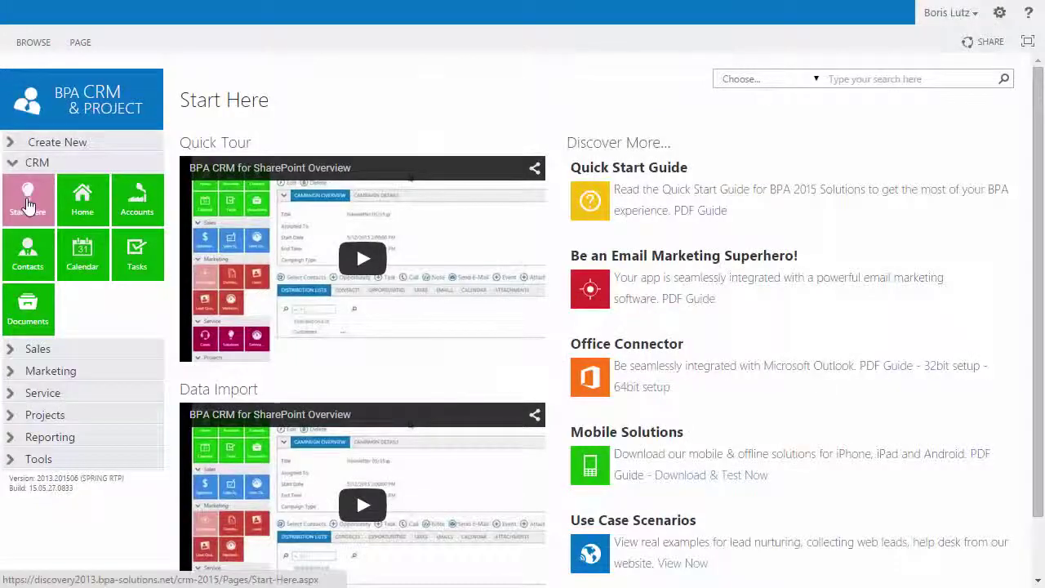